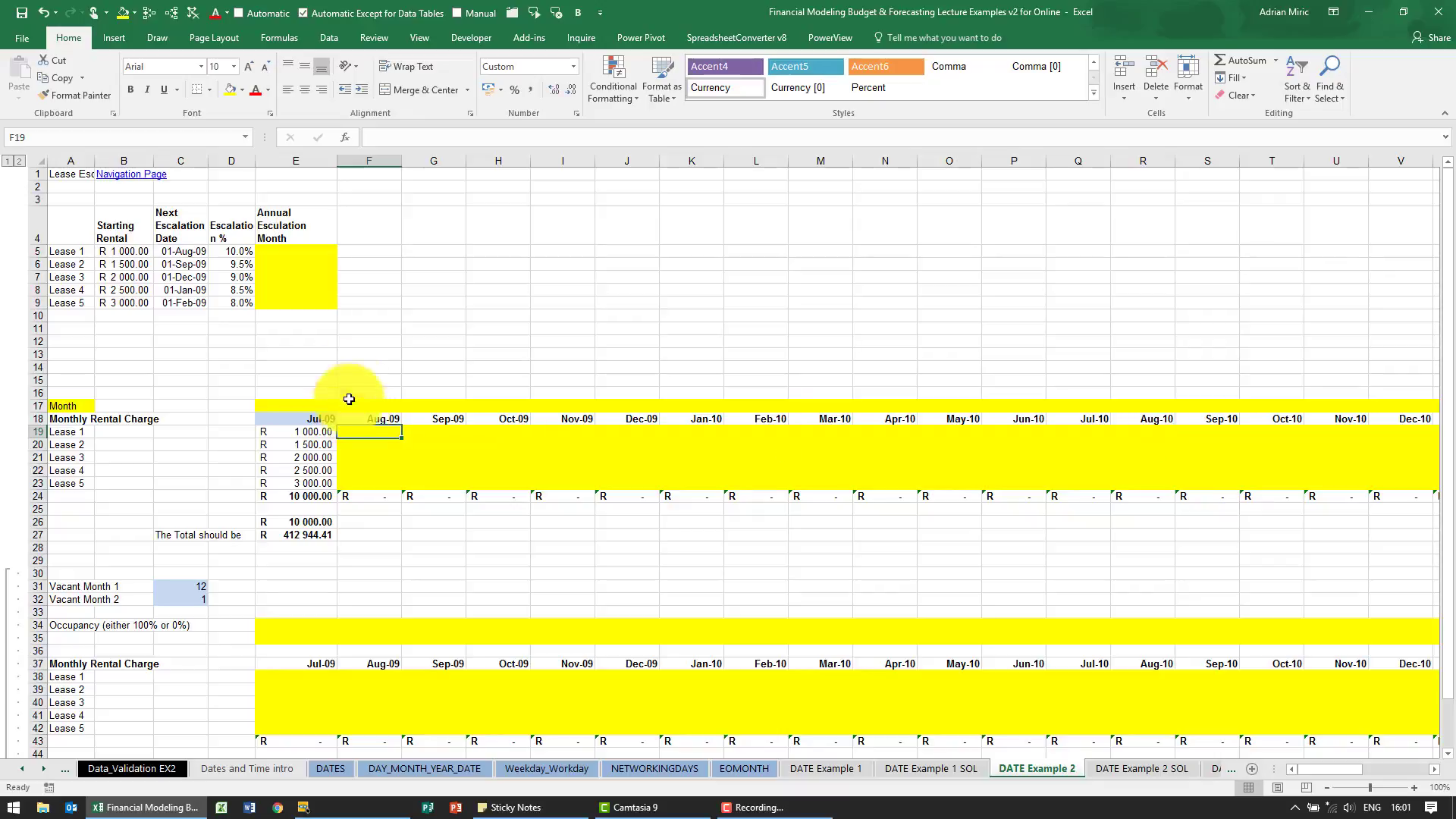
# - Calculate the annual escalation month for Leases 1 to 5 in E5:E9 with =MONTH(C5) filled down the column
pyautogui.click(292, 252)
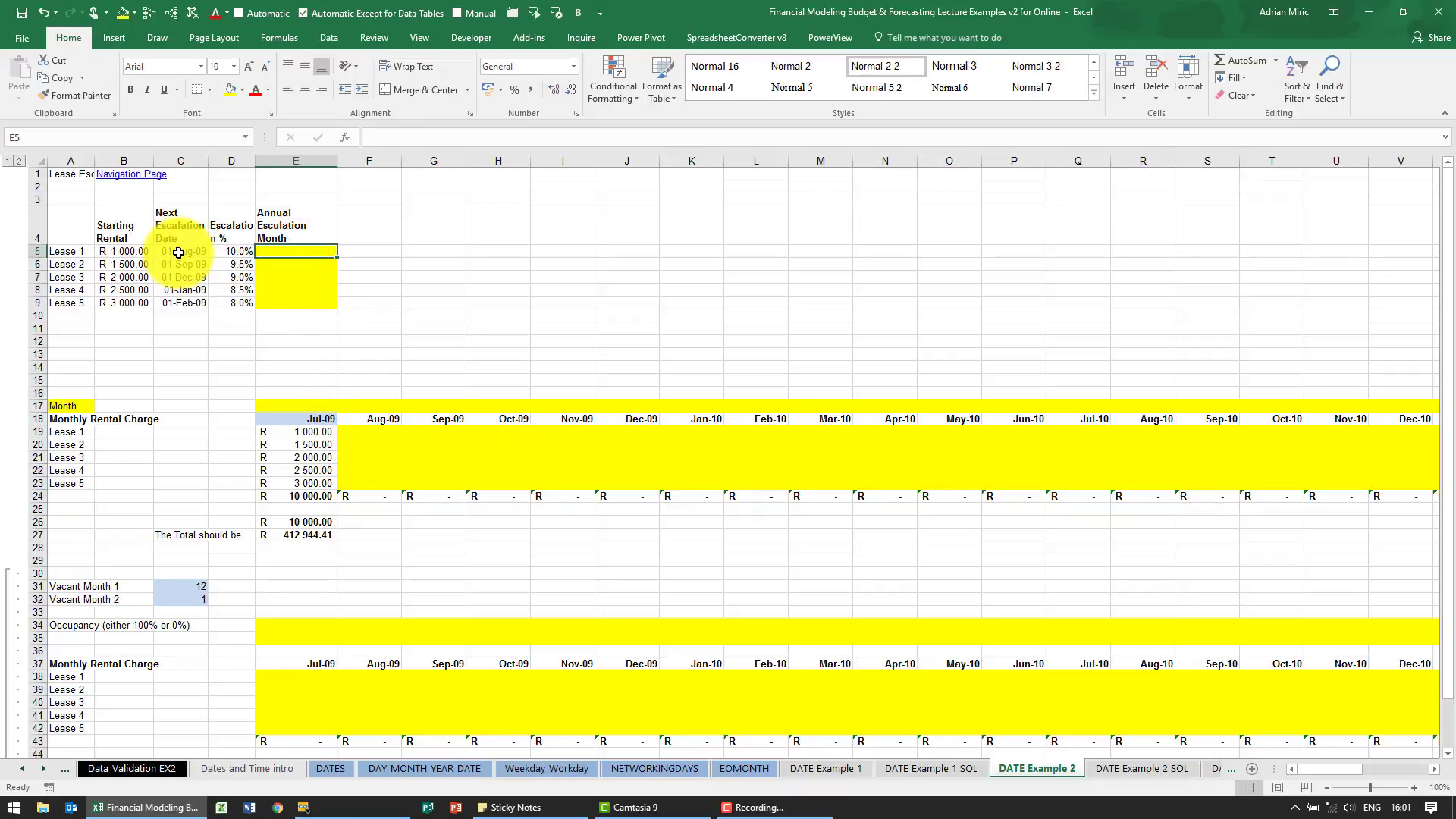
pyautogui.click(345, 137)
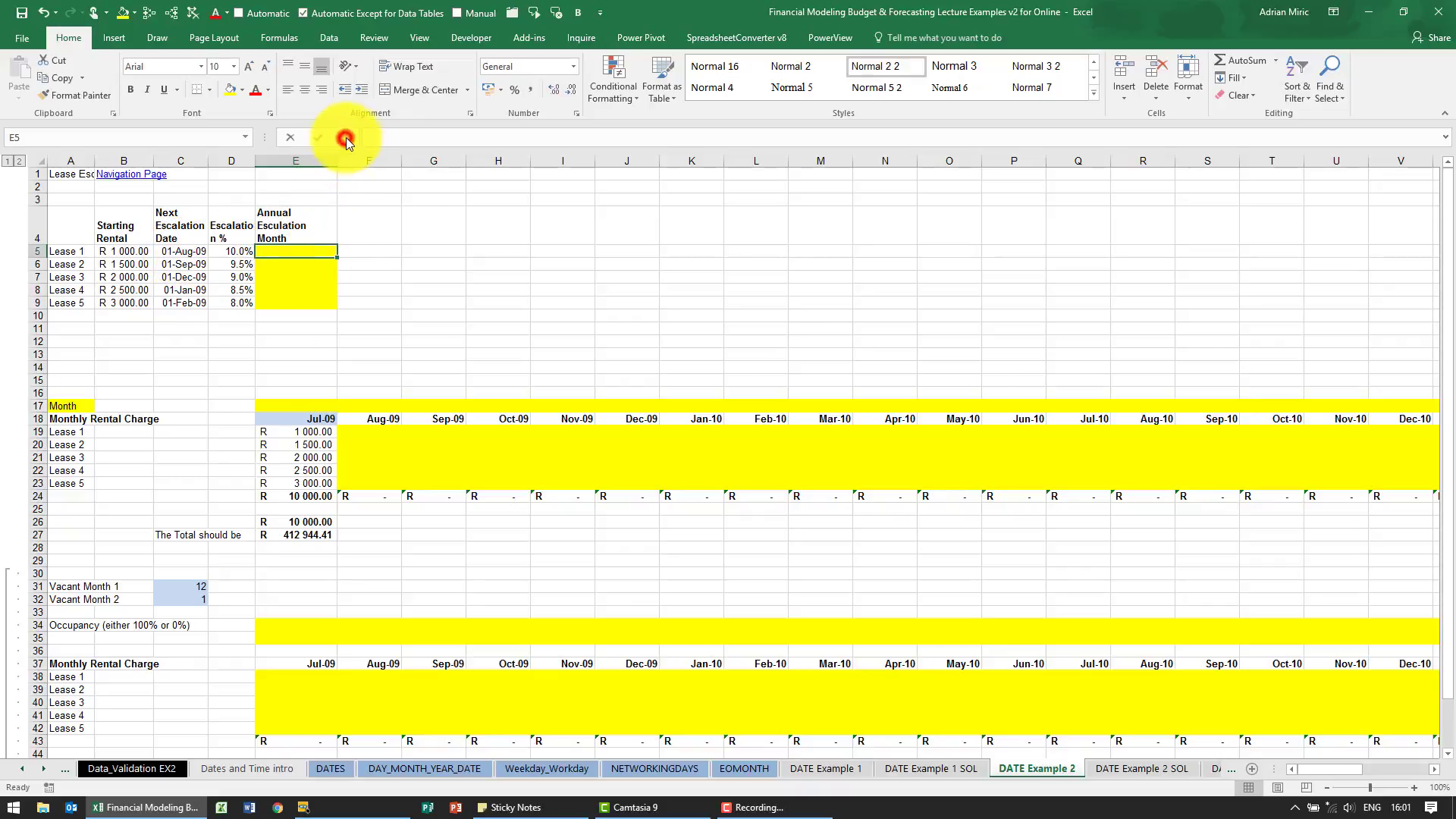
pyautogui.click(743, 413)
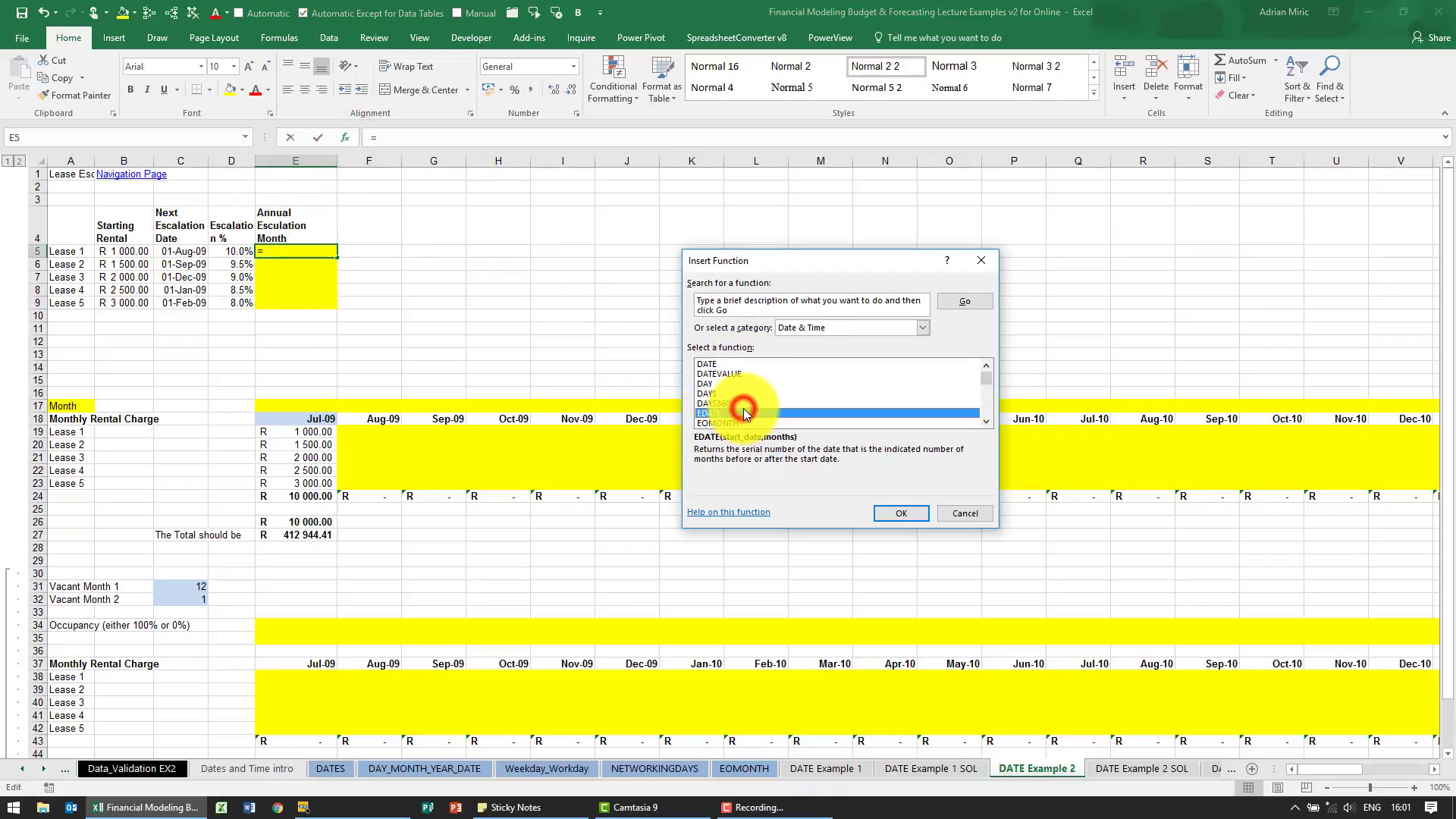
pyautogui.press('m')
pyautogui.press('m')
pyautogui.press('Return')
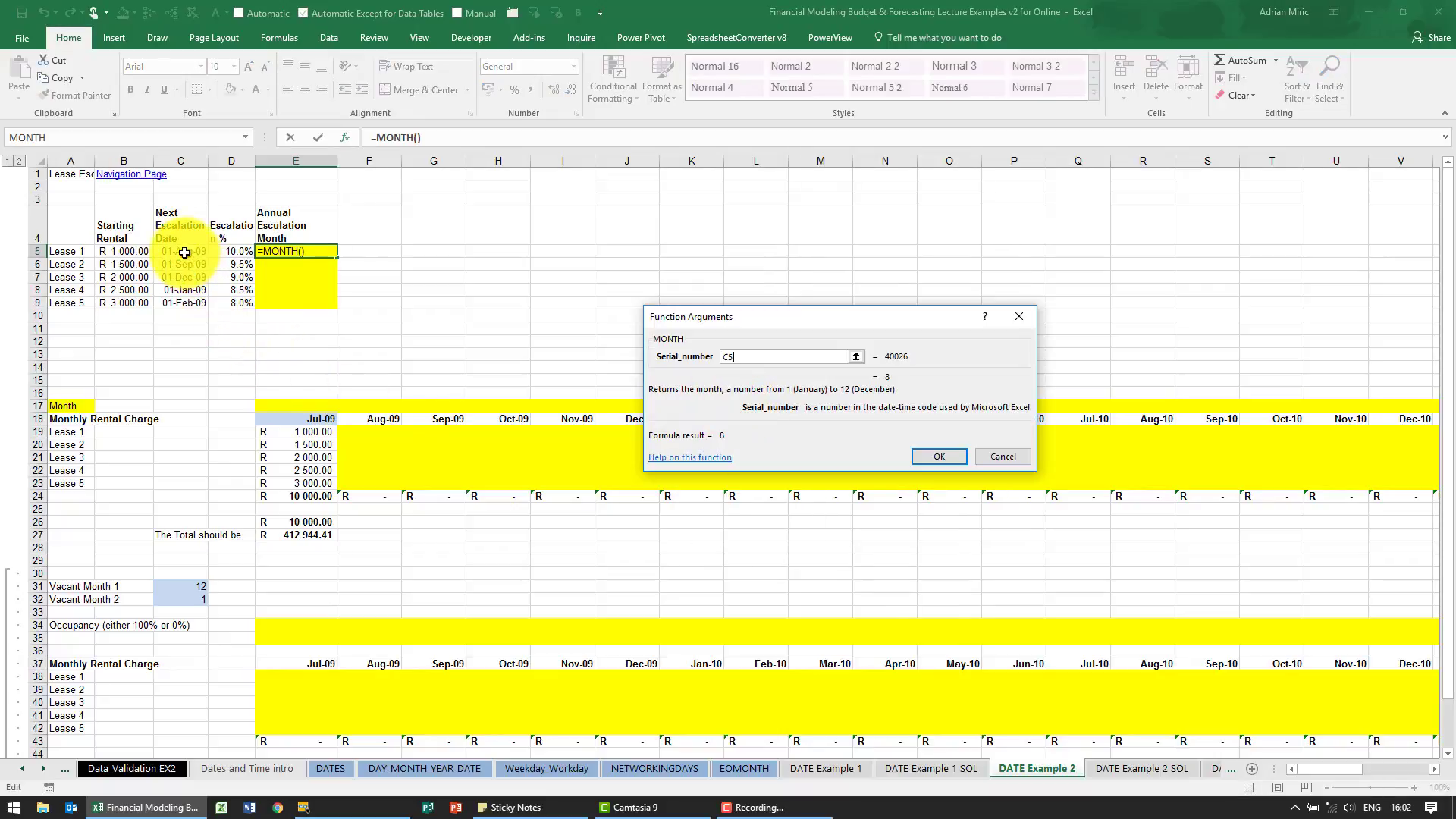
pyautogui.click(933, 454)
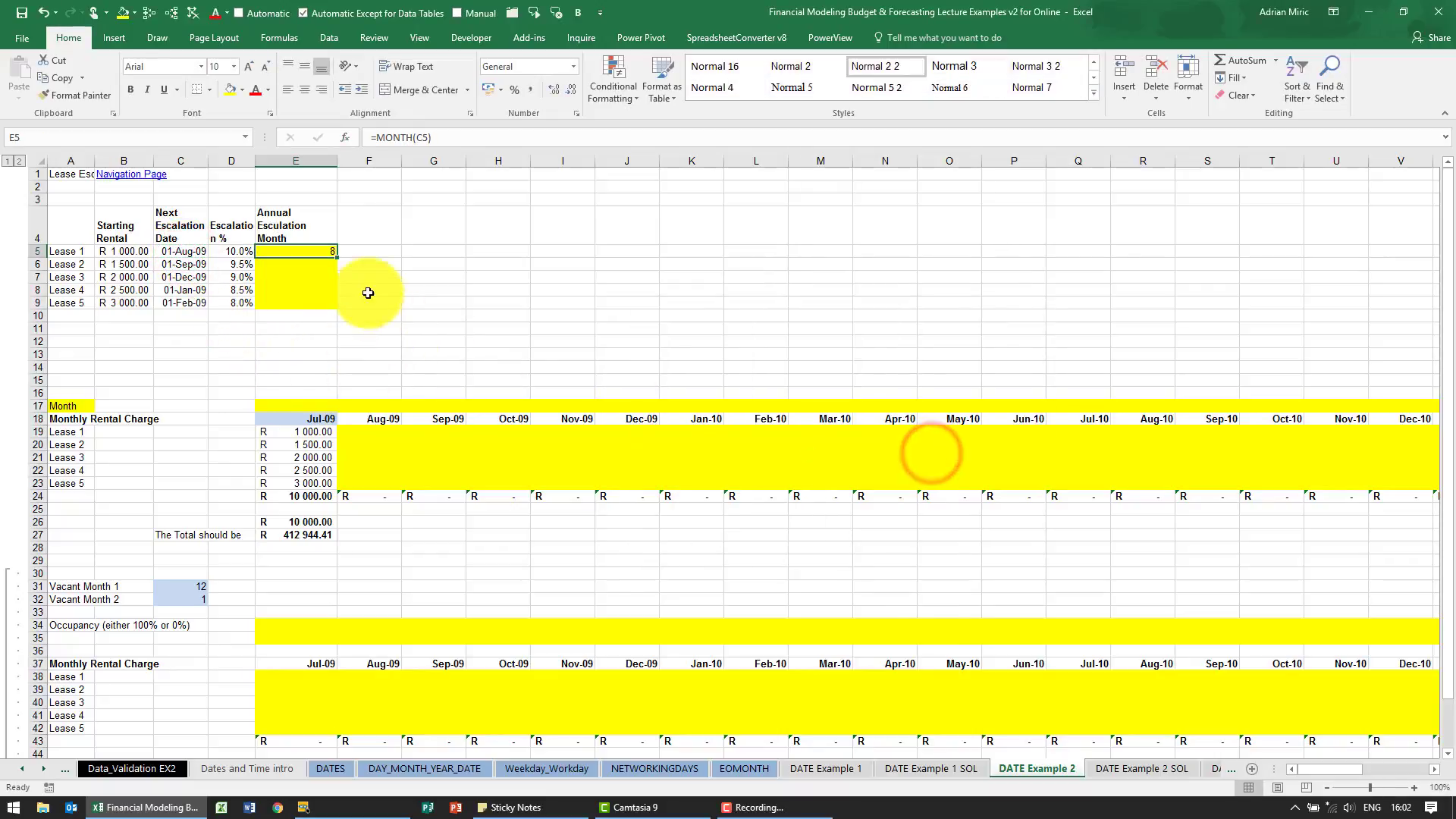
pyautogui.moveTo(336, 257); pyautogui.dragTo(331, 307)
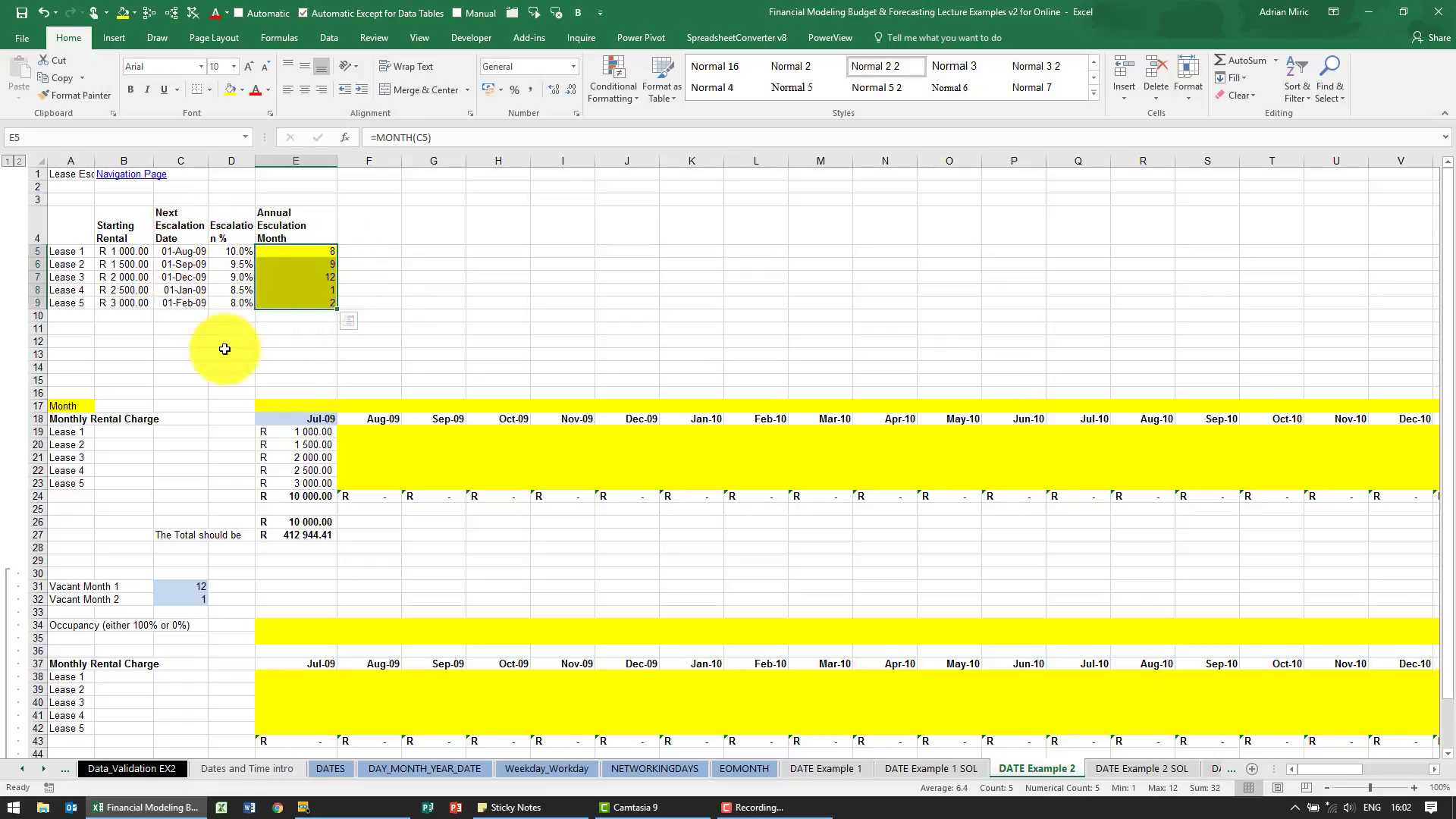
# - Fill the Month row from E17 through the Jun-12 column with =MONTH(E18), based on the date headers in row 18
pyautogui.click(380, 420)
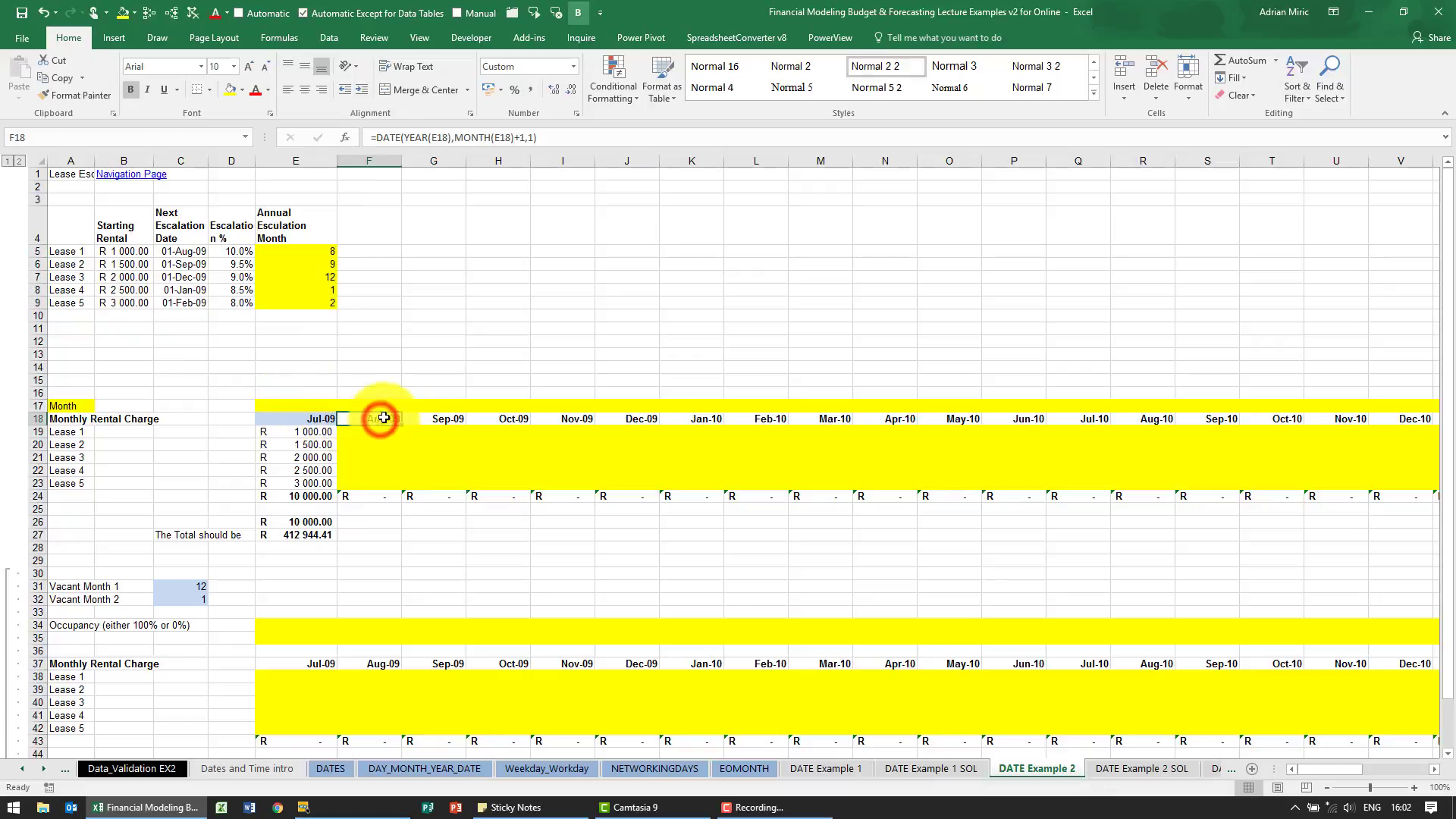
pyautogui.click(425, 420)
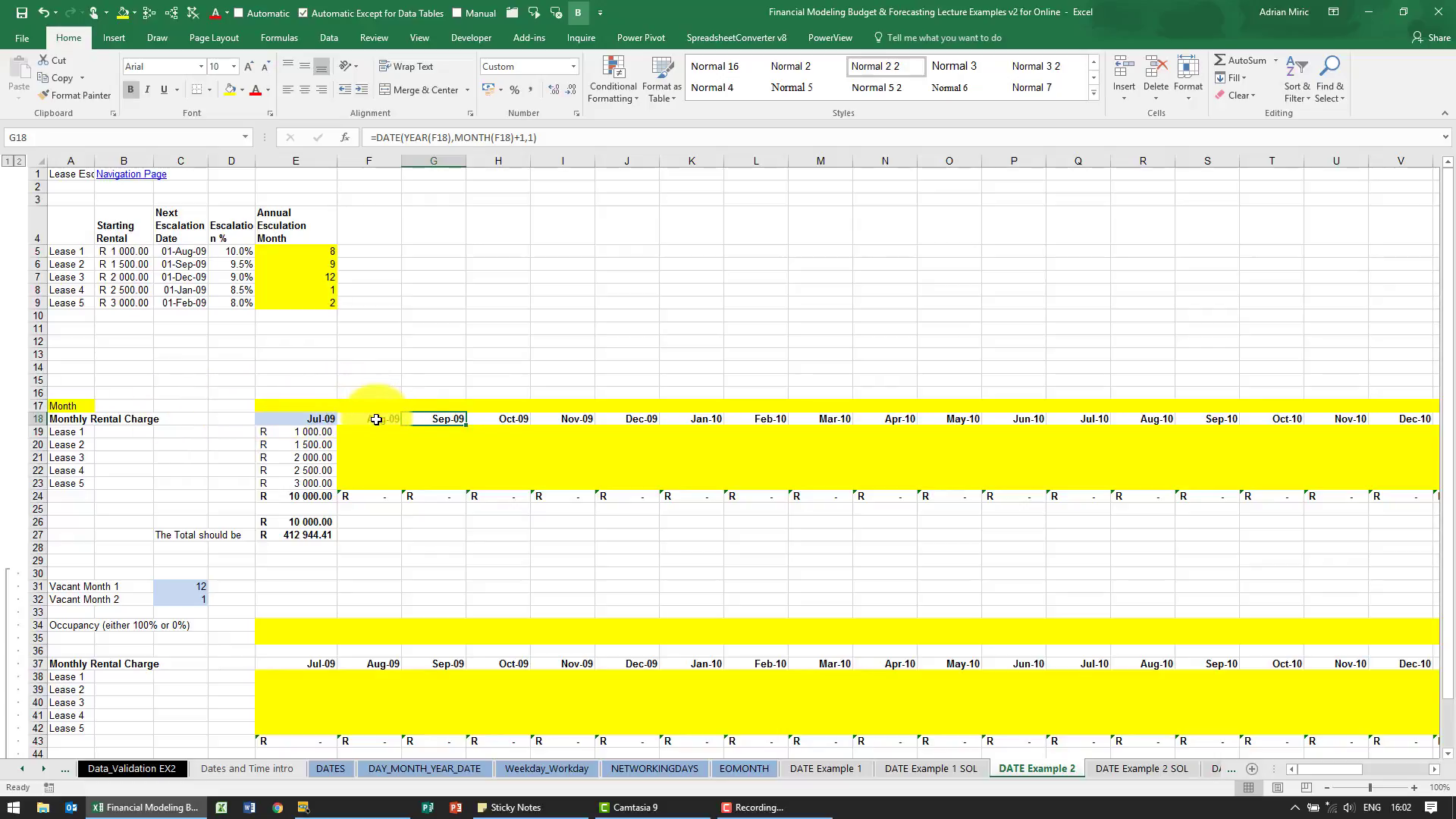
pyautogui.click(376, 419)
pyautogui.click(320, 405)
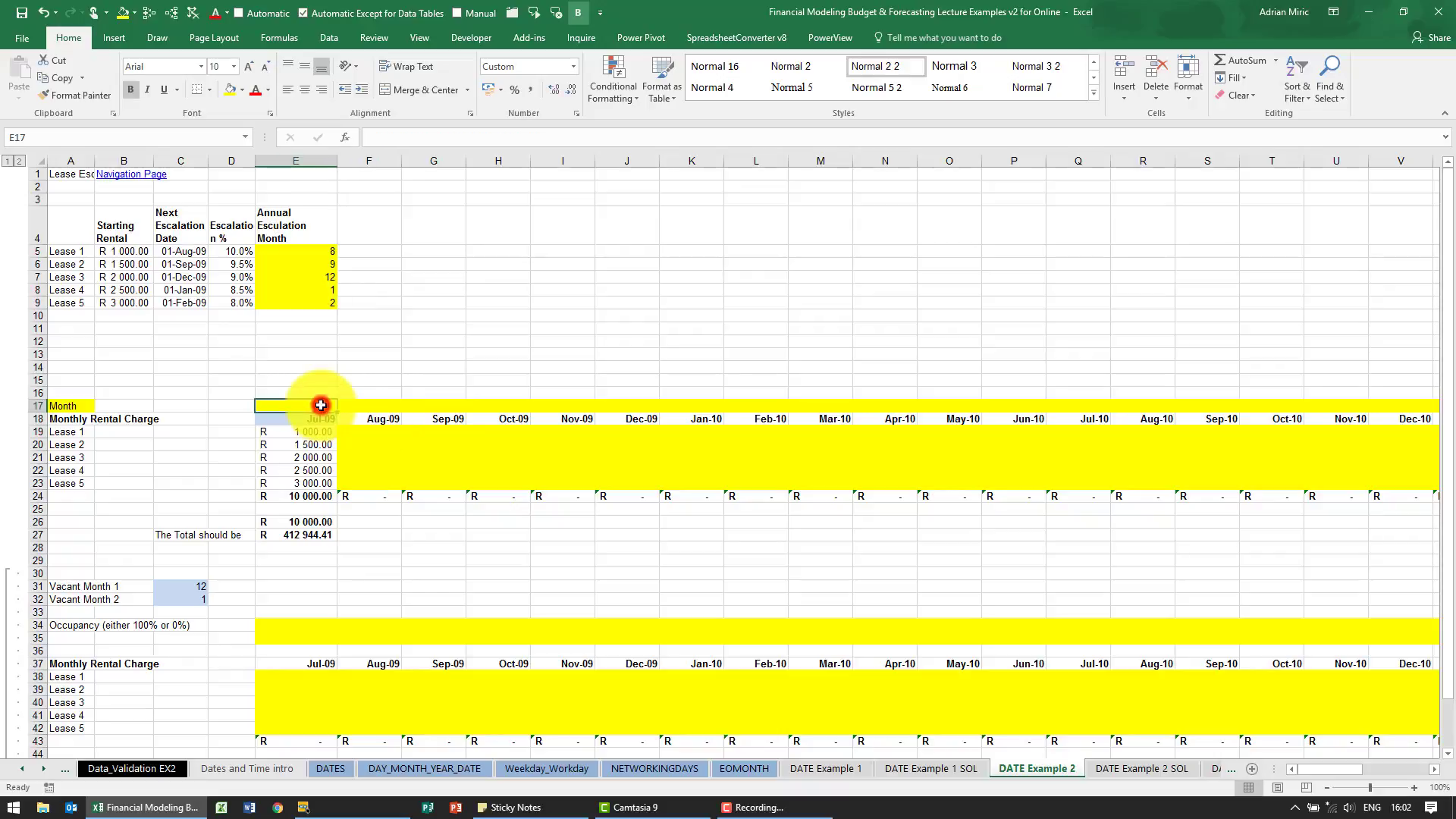
pyautogui.click(344, 138)
pyautogui.click(712, 403)
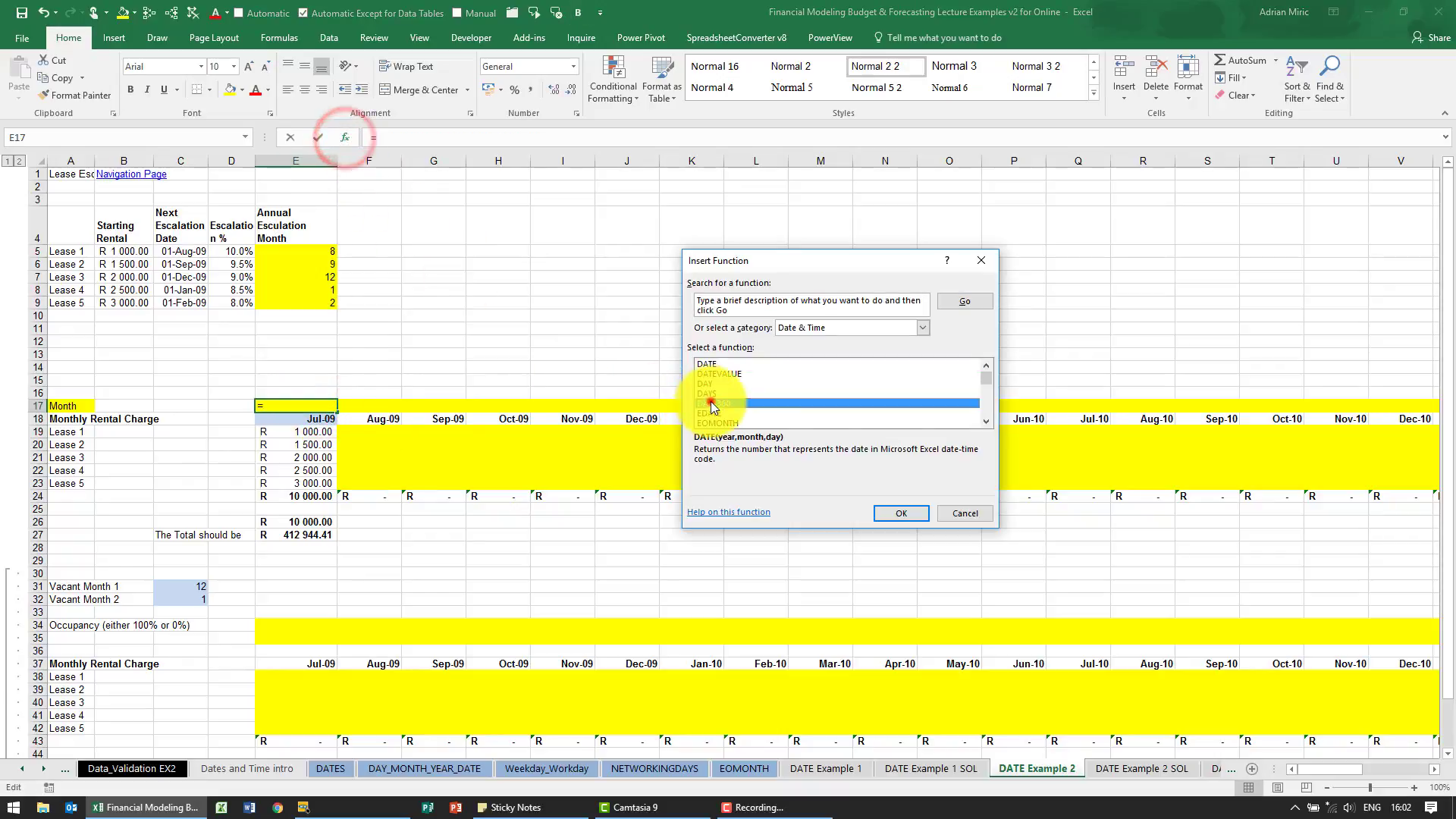
pyautogui.press('m')
pyautogui.press('m')
pyautogui.press('Return')
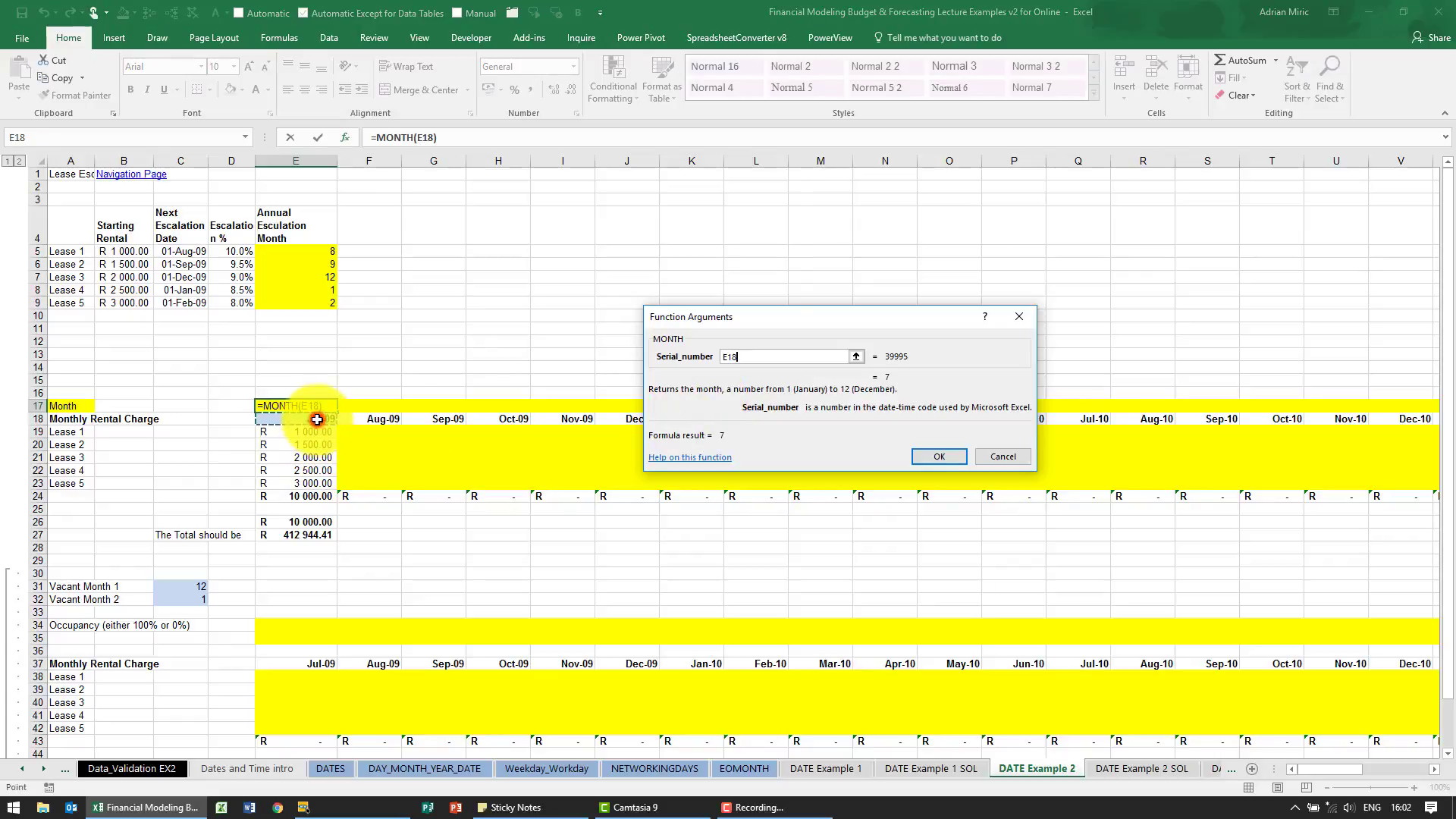
pyautogui.click(926, 460)
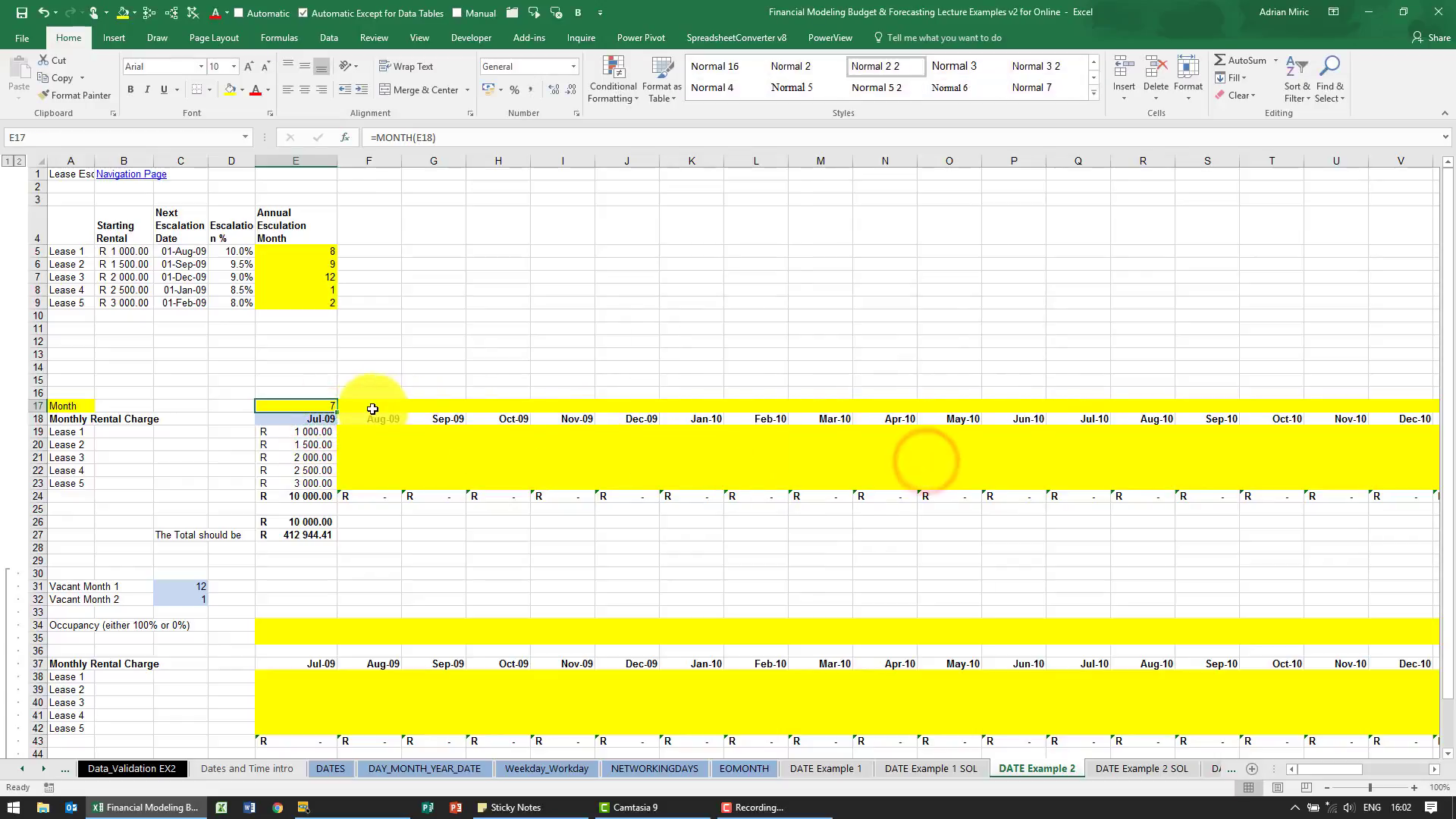
pyautogui.moveTo(340, 413); pyautogui.dragTo(1337, 406)
pyautogui.moveTo(1377, 769); pyautogui.dragTo(1341, 775)
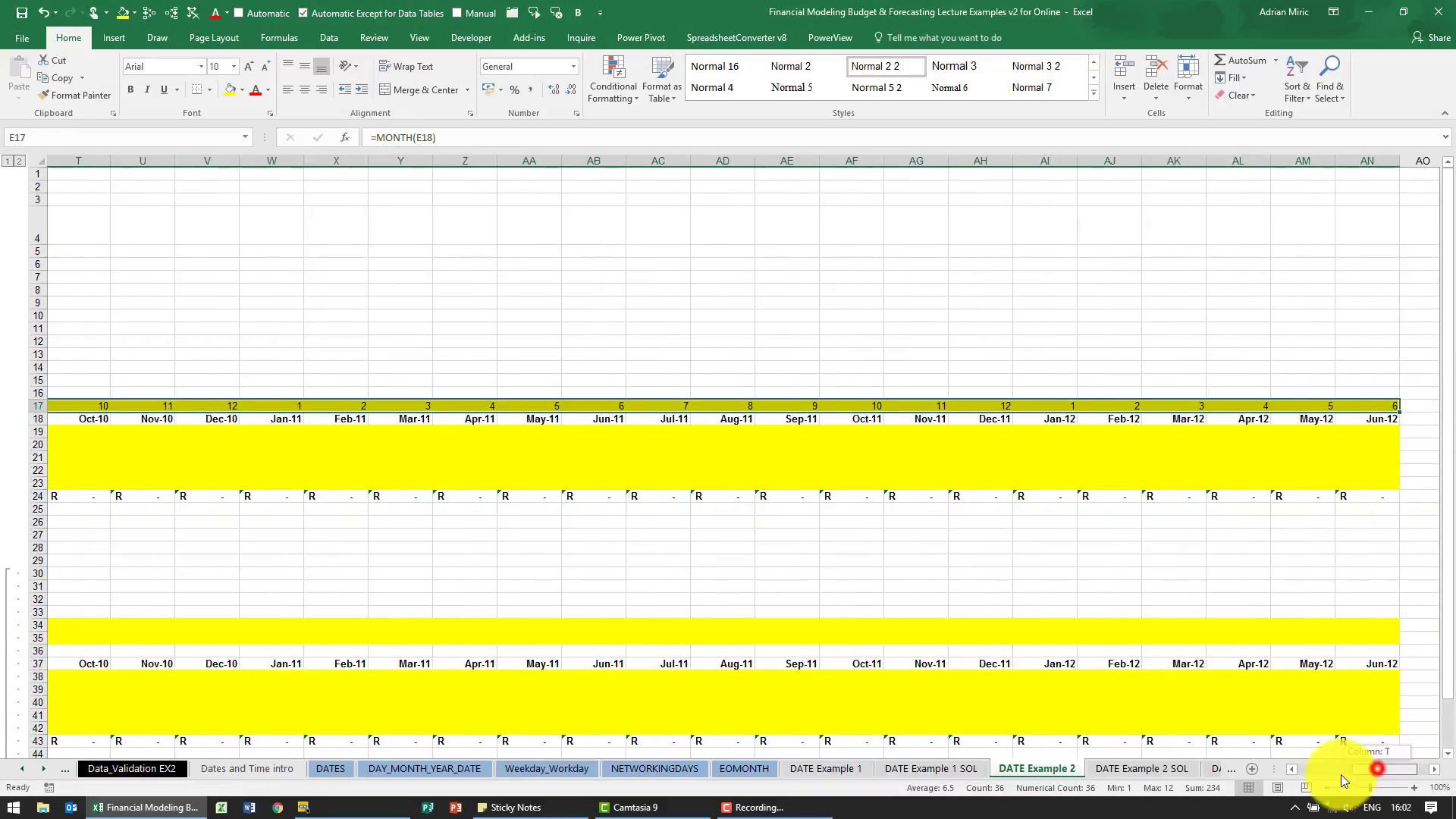
# - Start an IF function in F19 for Lease 1's Aug-09 rental with the logical test F$17=$E5
pyautogui.click(366, 431)
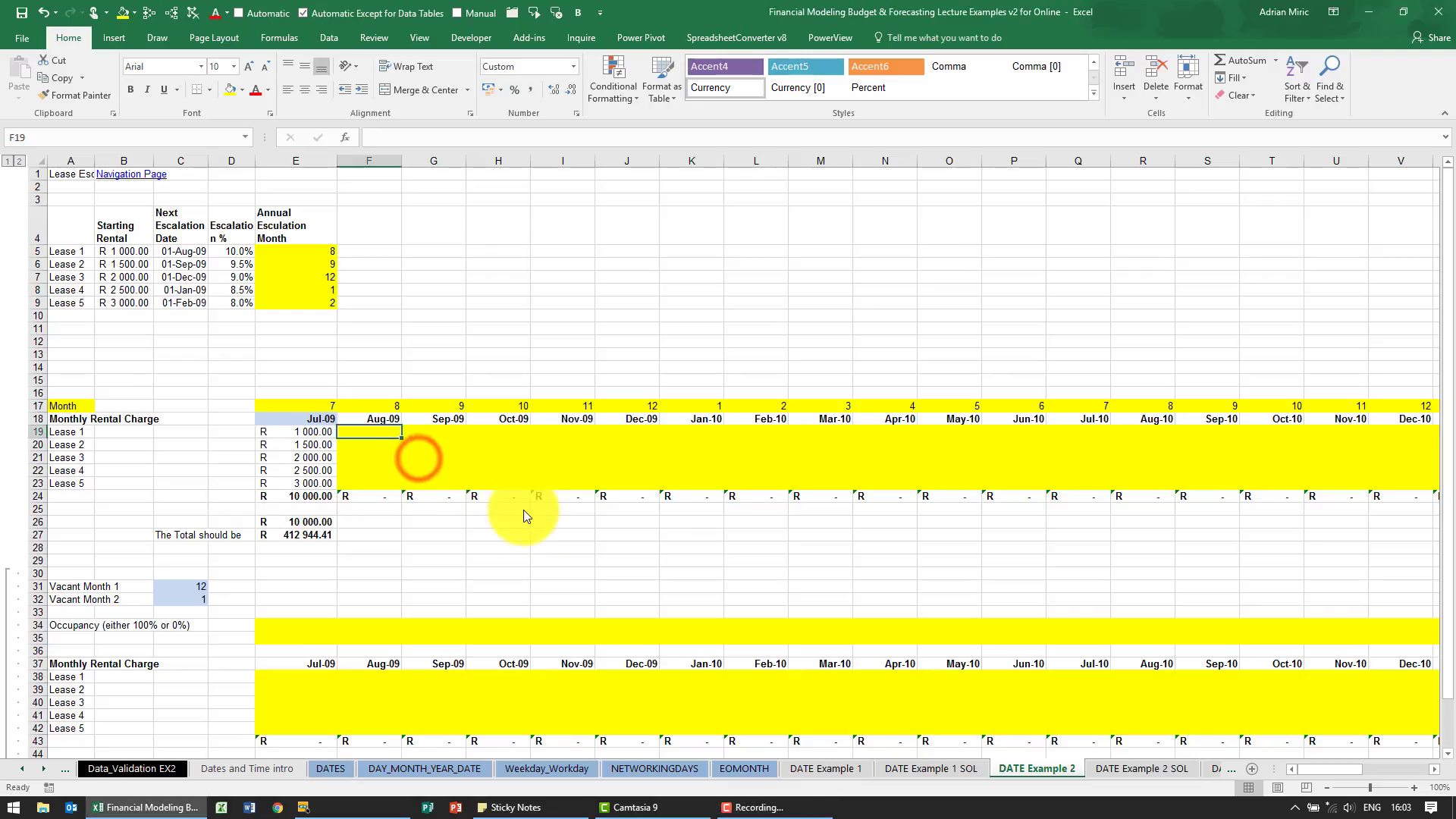
pyautogui.click(390, 432)
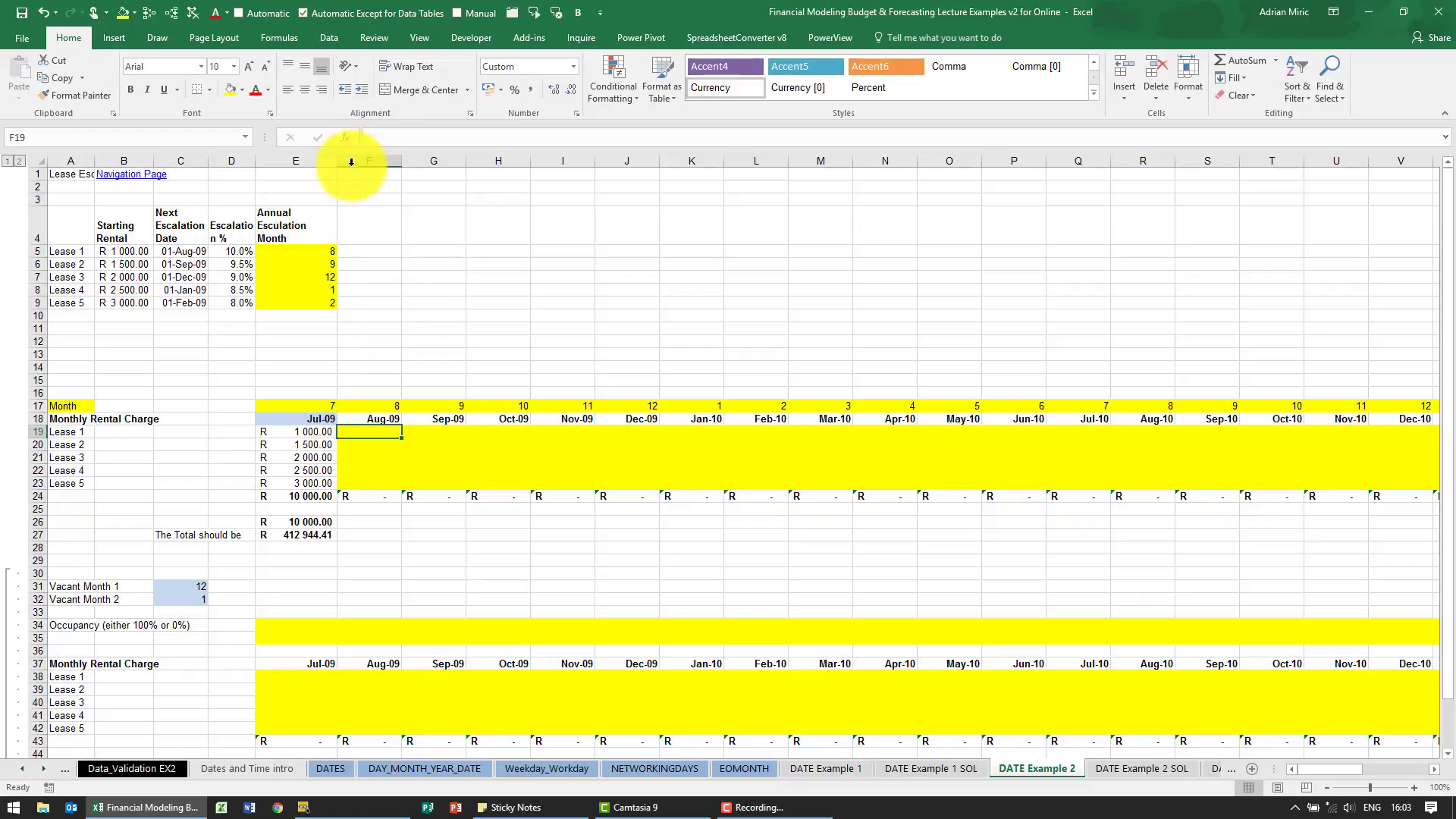
pyautogui.click(348, 138)
pyautogui.click(771, 384)
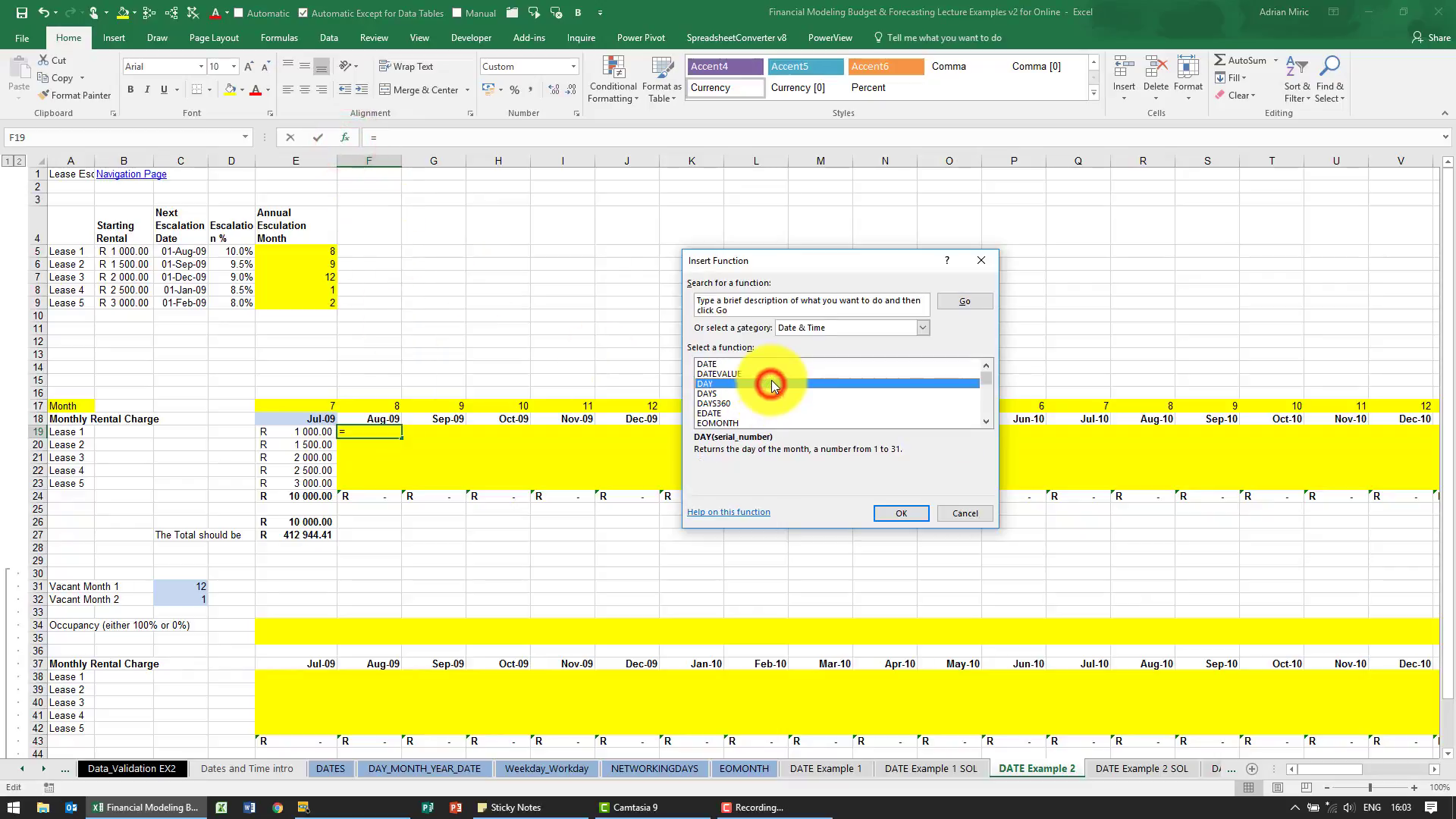
pyautogui.click(804, 329)
pyautogui.click(804, 350)
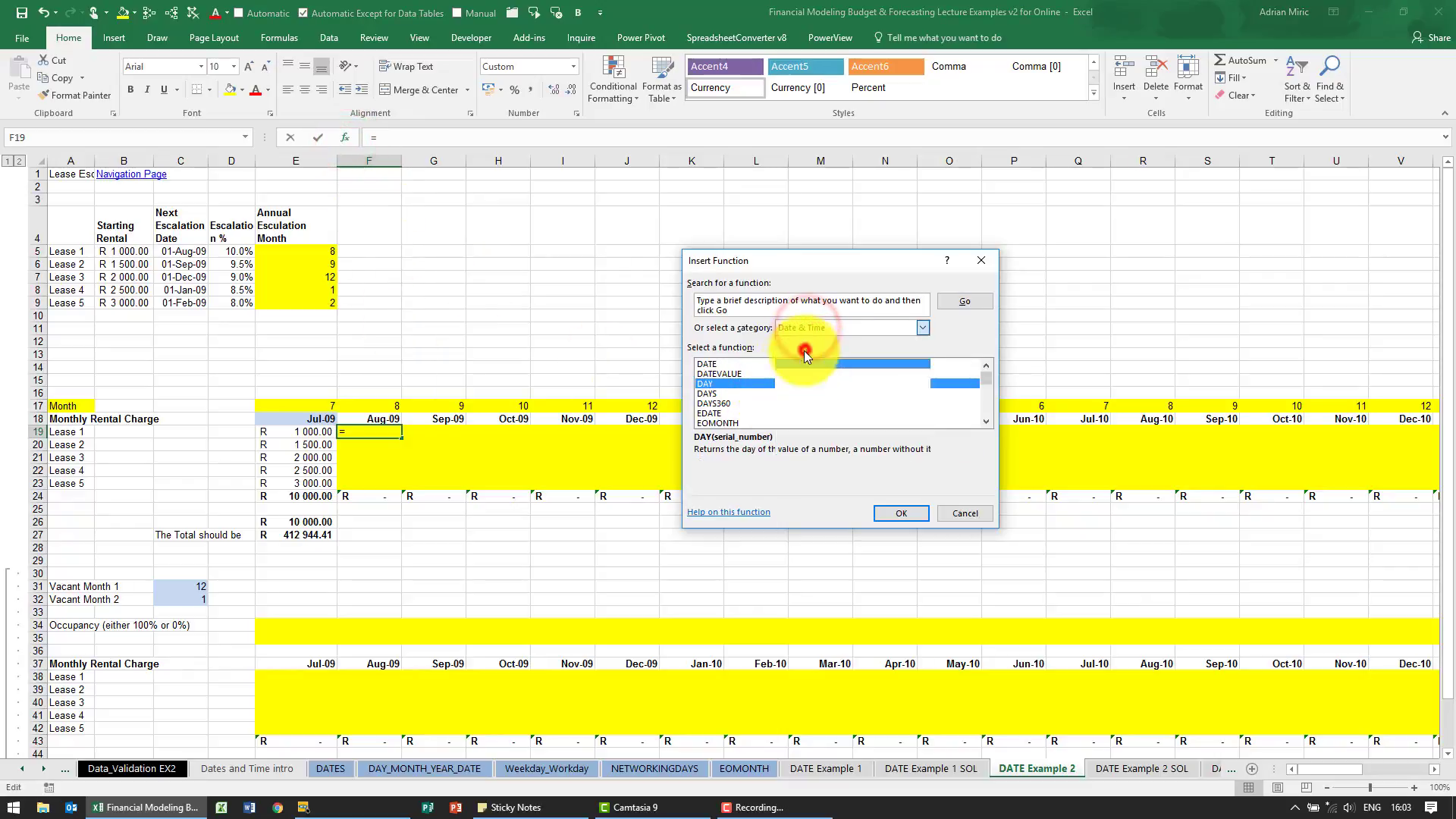
pyautogui.click(783, 383)
pyautogui.press('i')
pyautogui.press('Return')
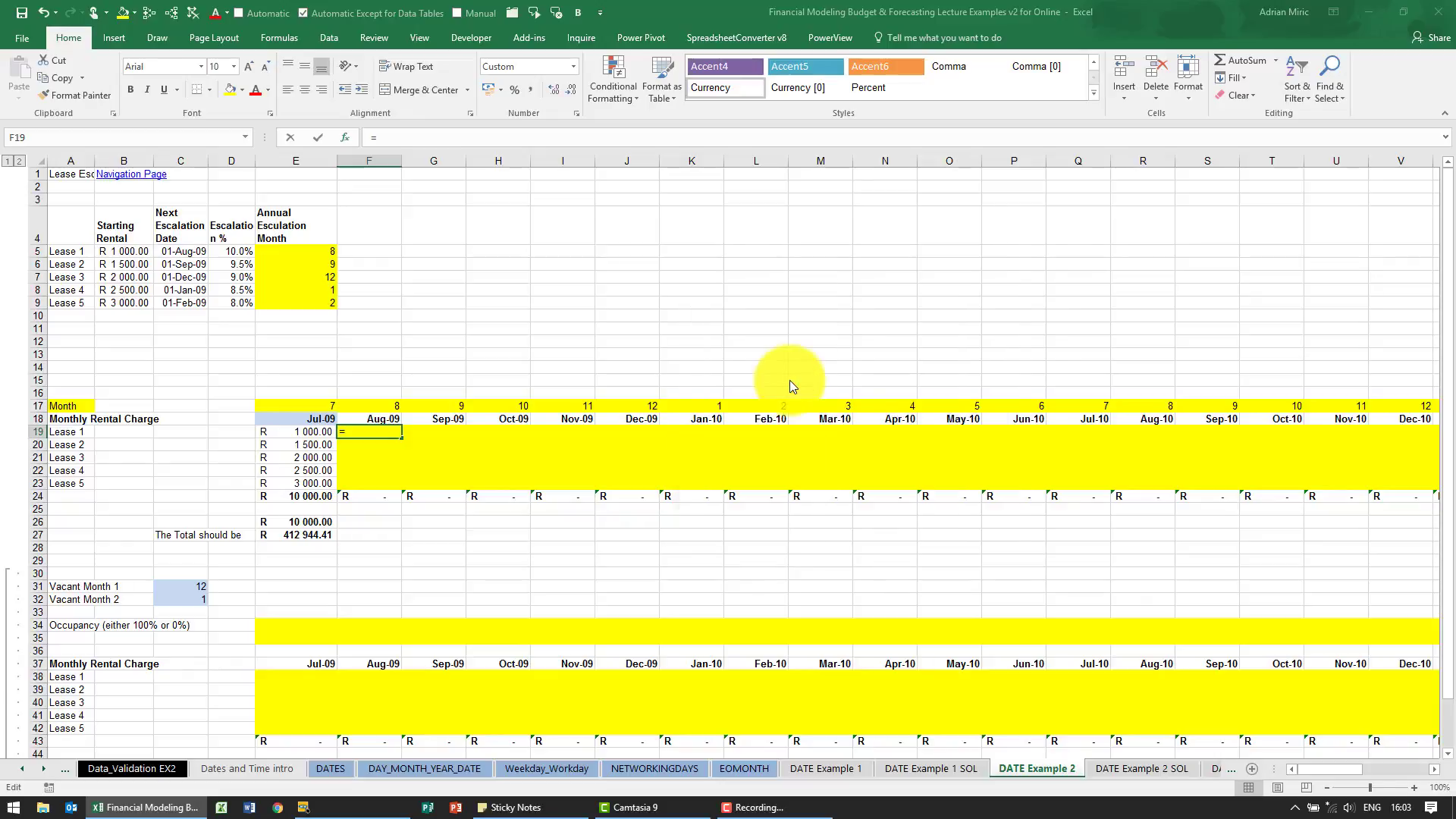
pyautogui.moveTo(728, 292); pyautogui.dragTo(603, 202)
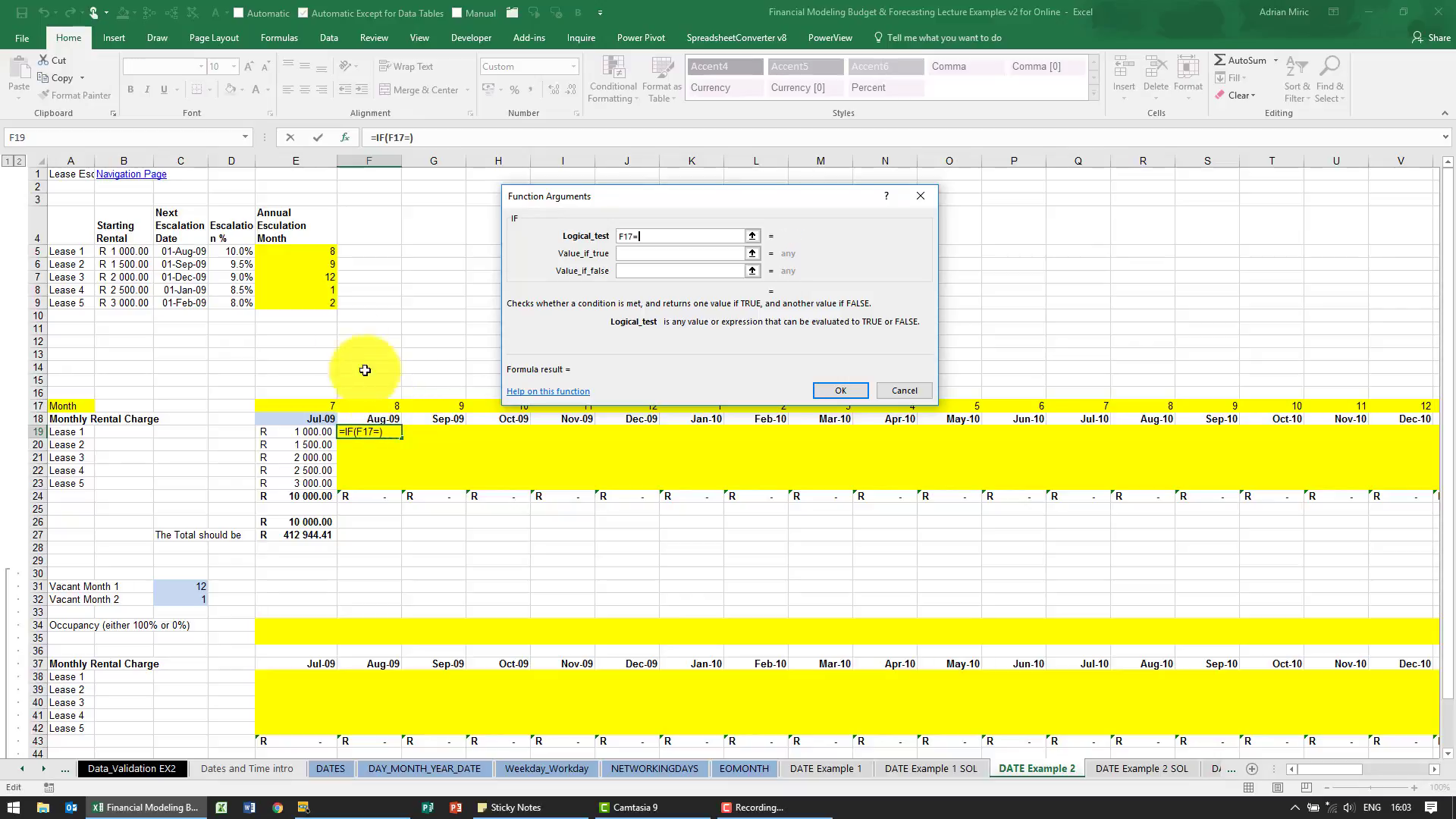
pyautogui.click(314, 251)
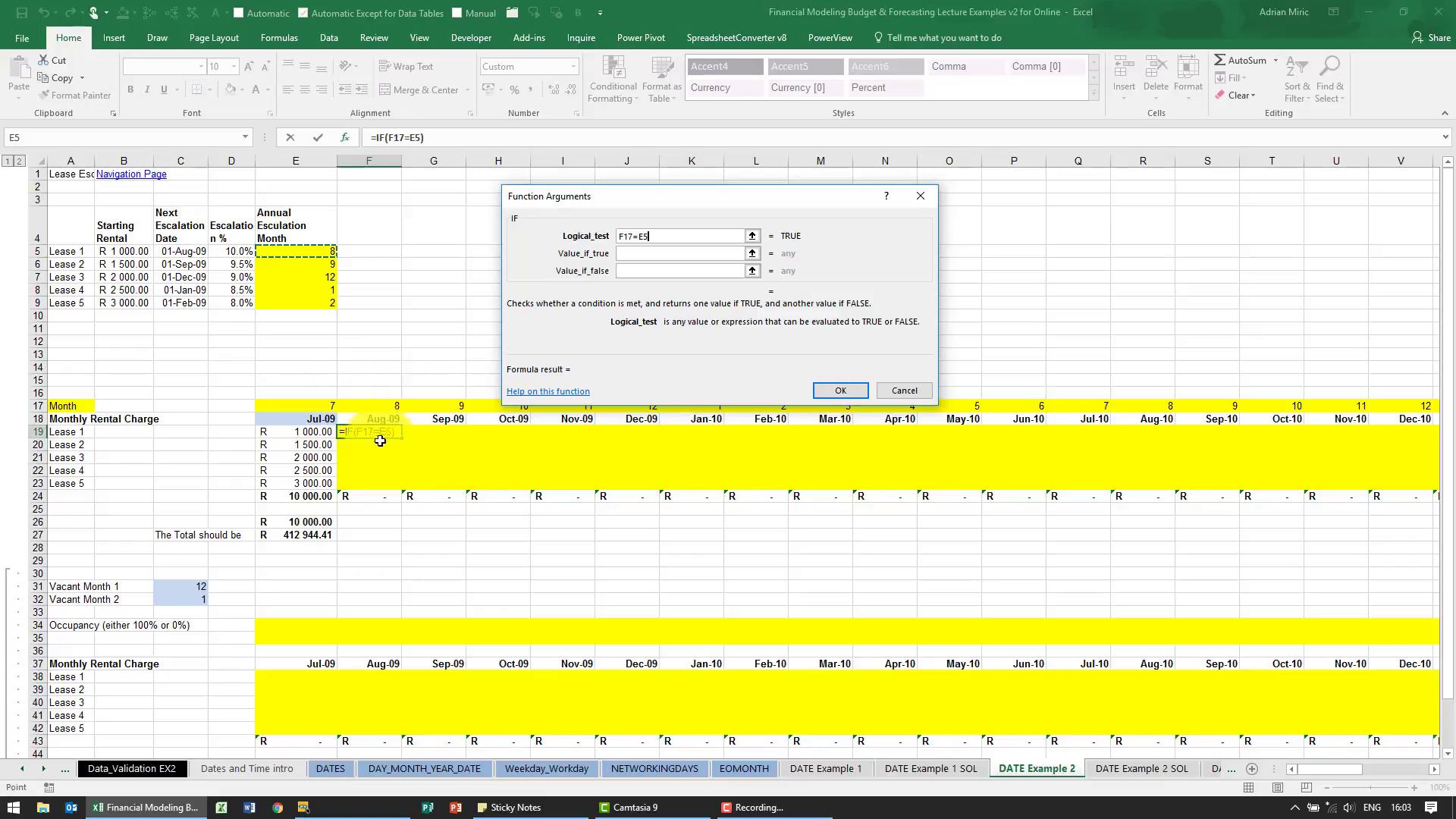
pyautogui.click(624, 234)
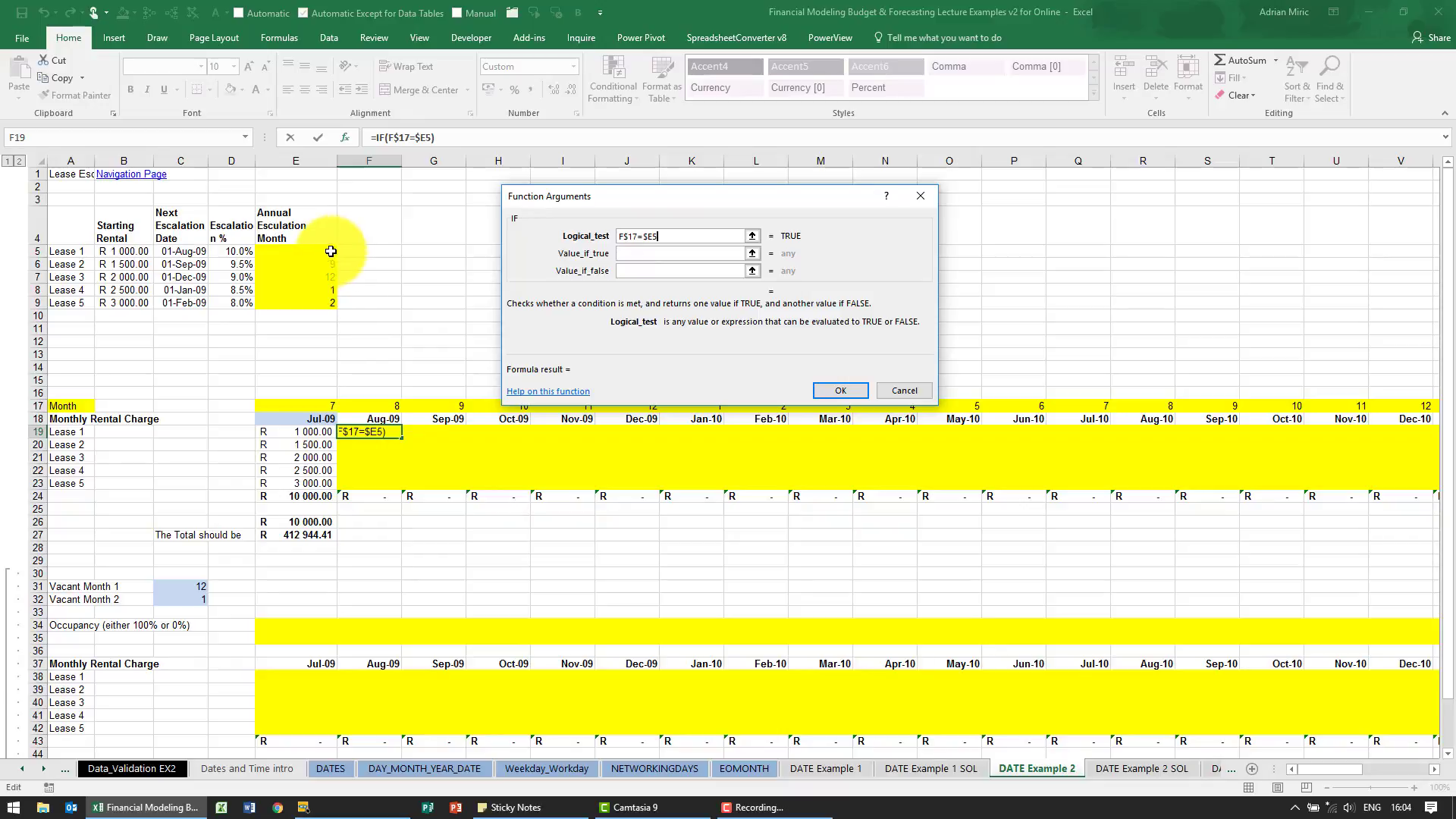
# - Complete the IF function in F19 with E19*(1+$D5) as the value if true and E19 as the value if false
pyautogui.click(625, 255)
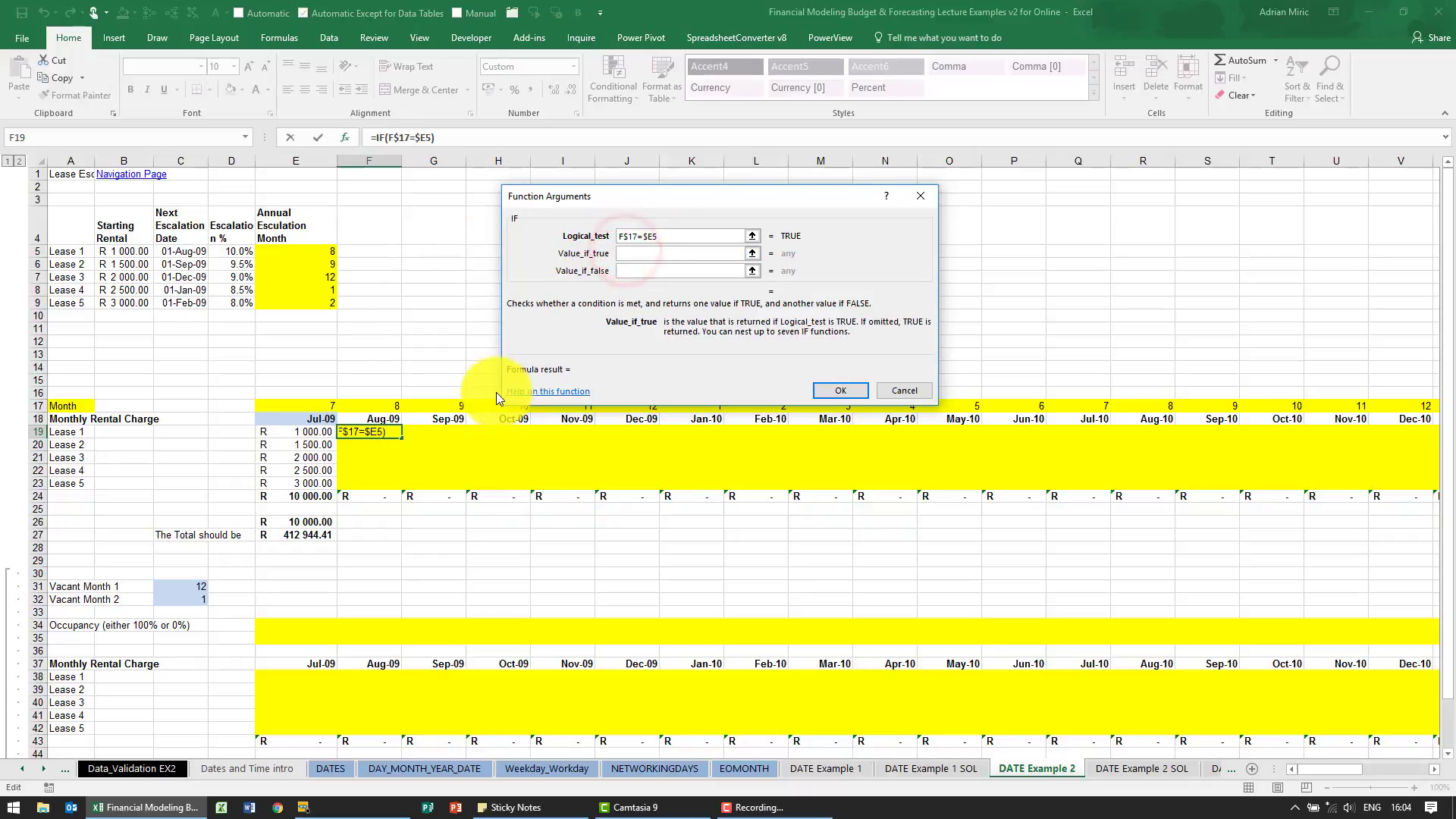
pyautogui.click(302, 433)
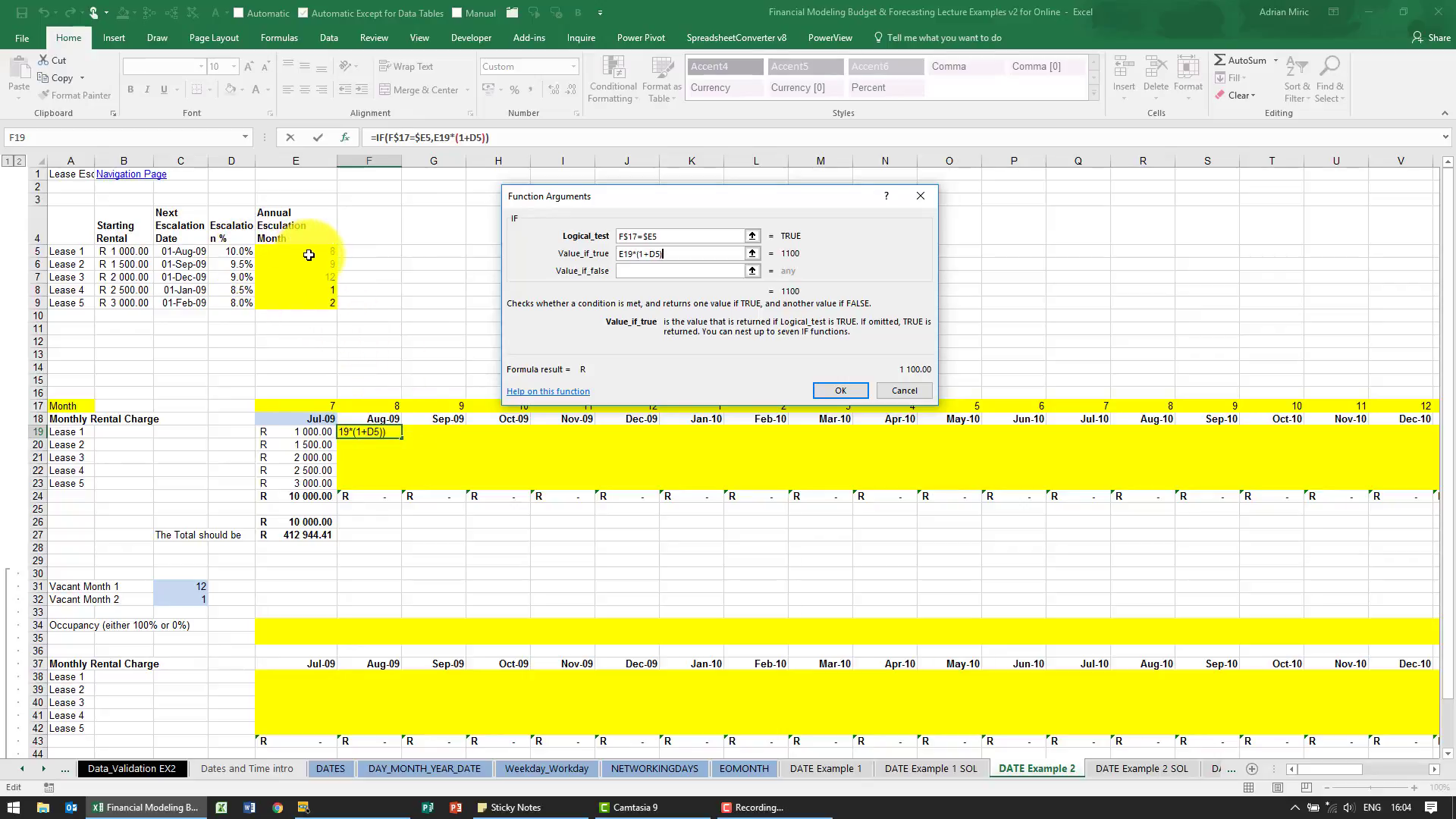
pyautogui.click(649, 252)
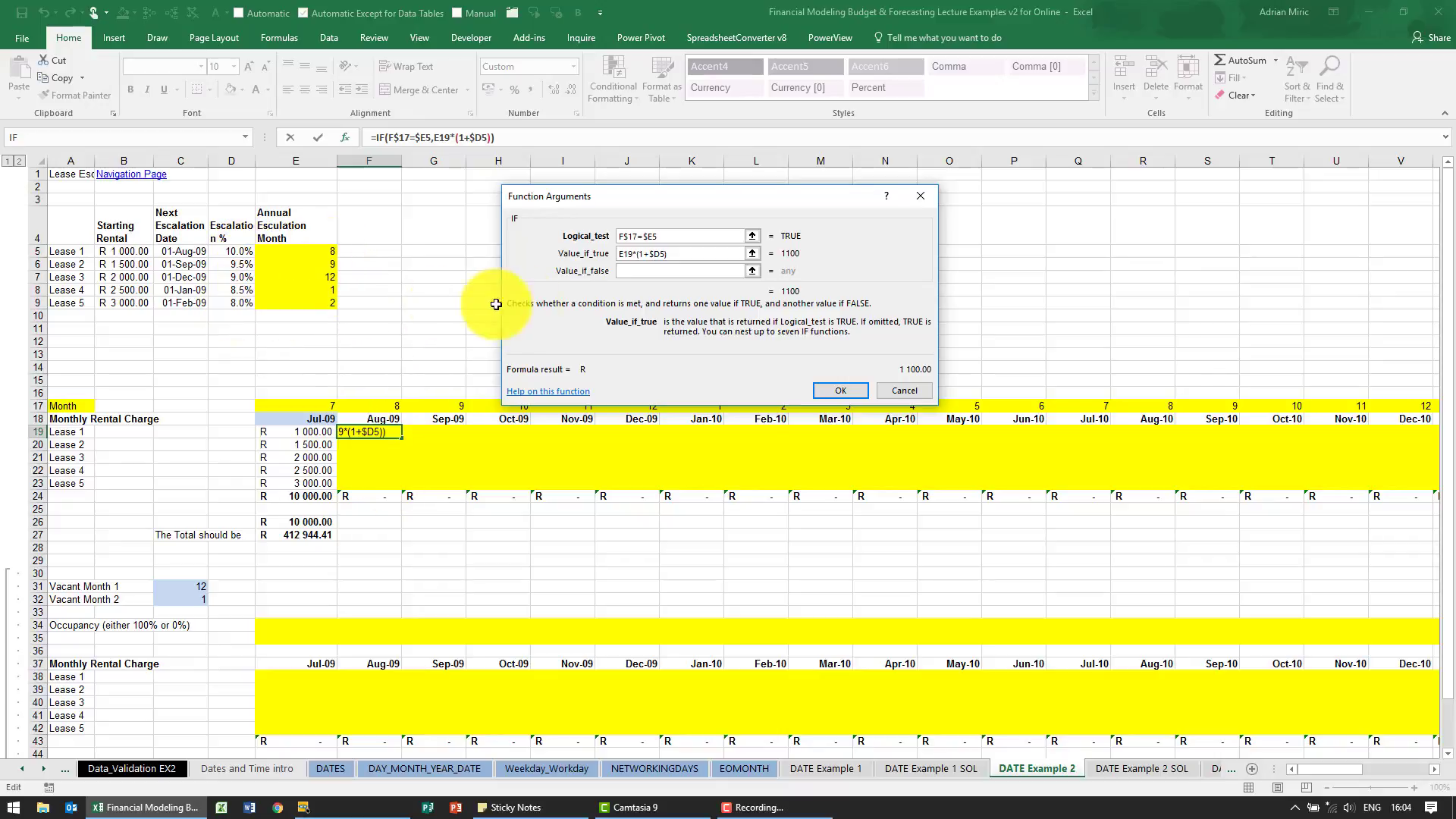
pyautogui.click(629, 273)
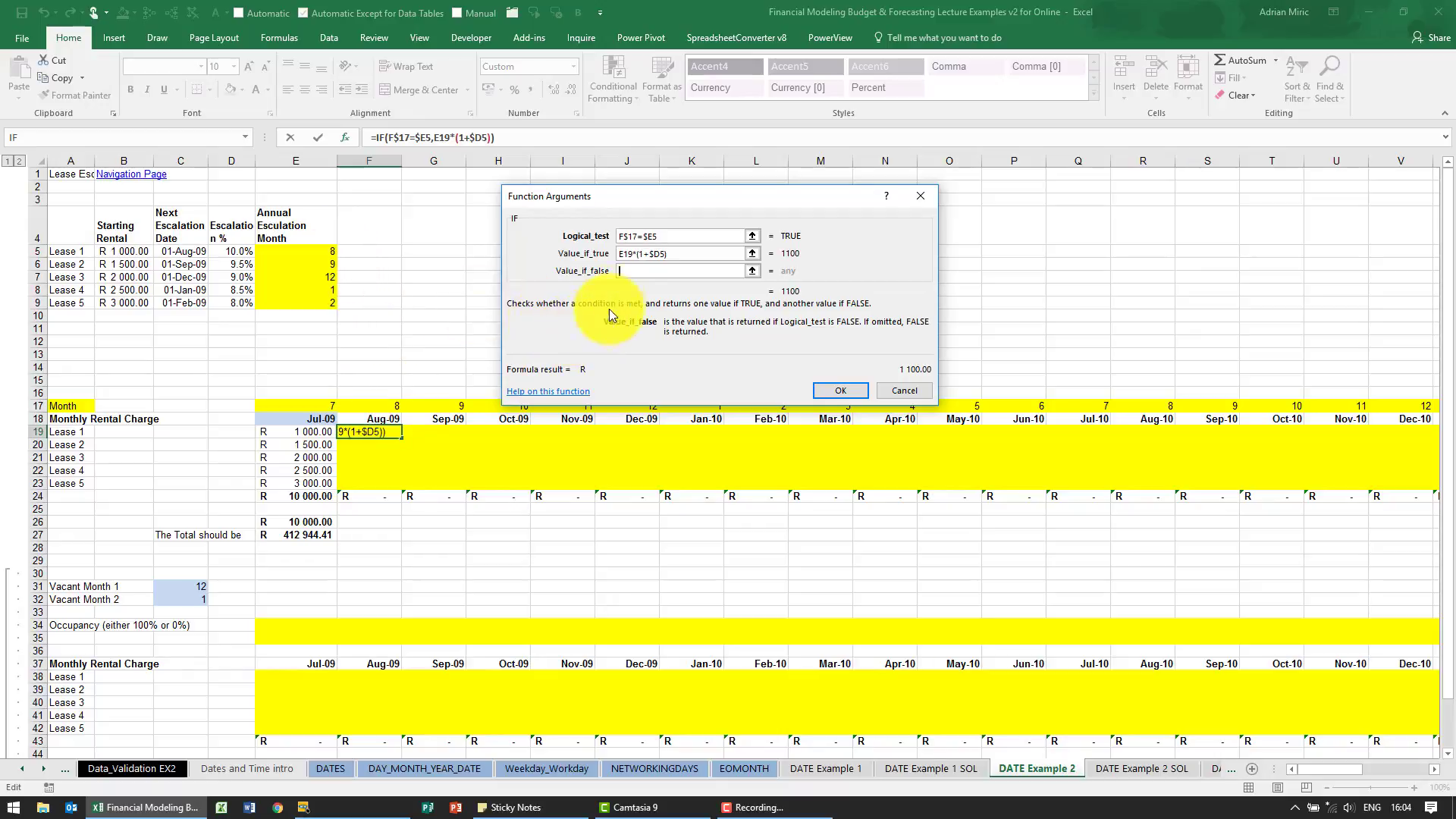
pyautogui.click(302, 432)
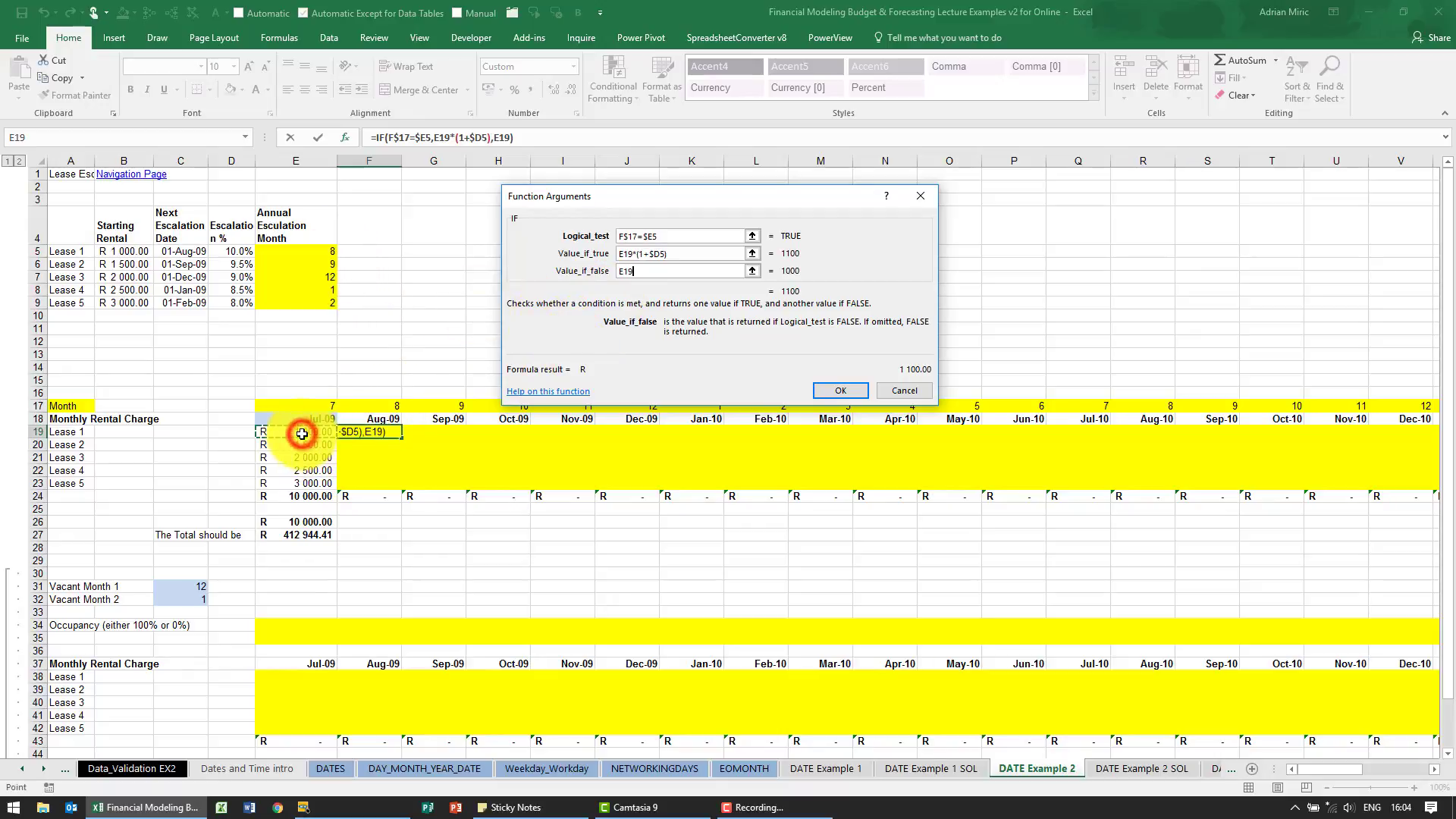
pyautogui.click(830, 394)
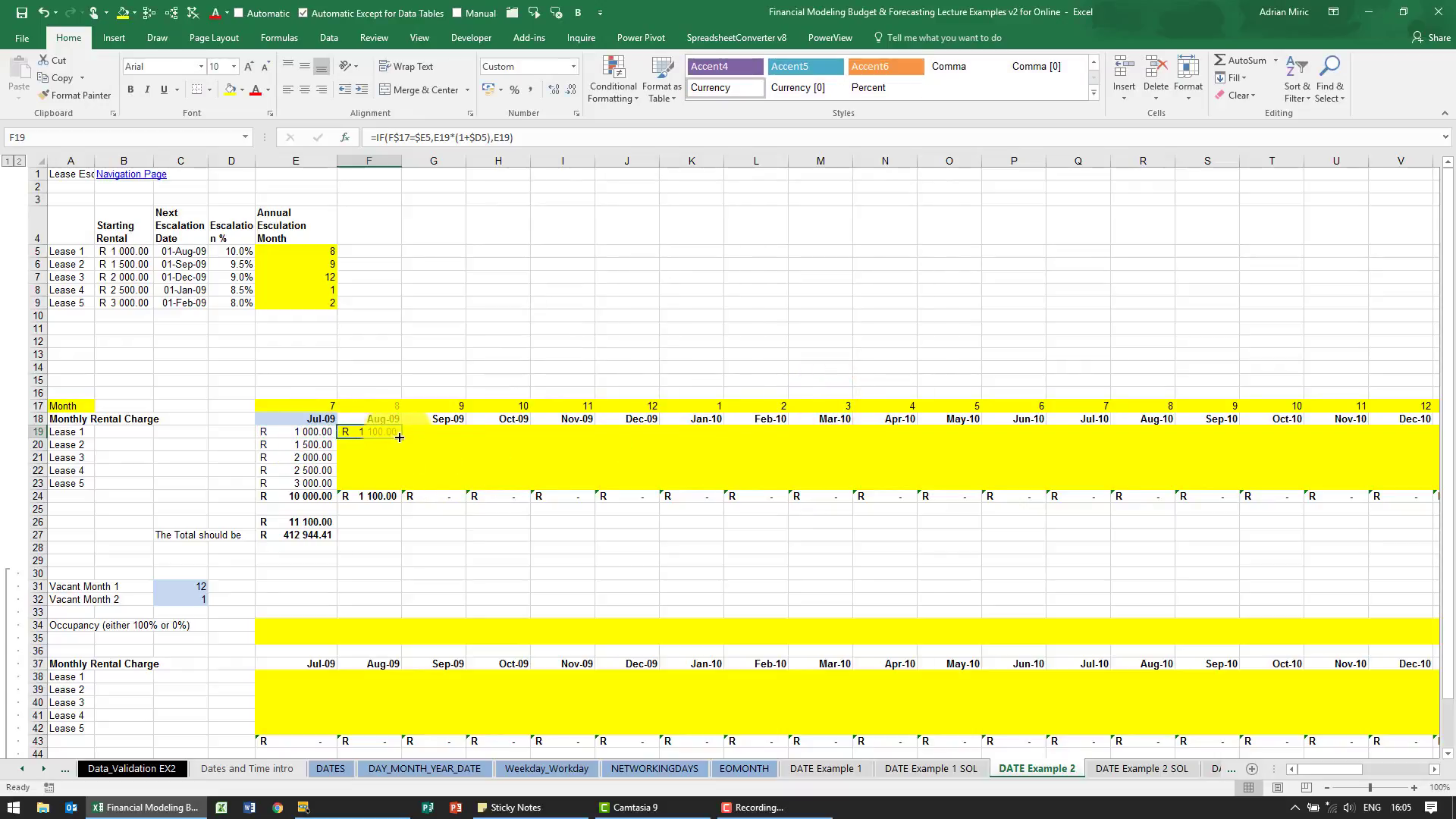
# - Copy the F19 rental formula down to Lease 5 and across to Jun-12, and check the copied formula in G20
pyautogui.moveTo(400, 439); pyautogui.dragTo(1334, 485)
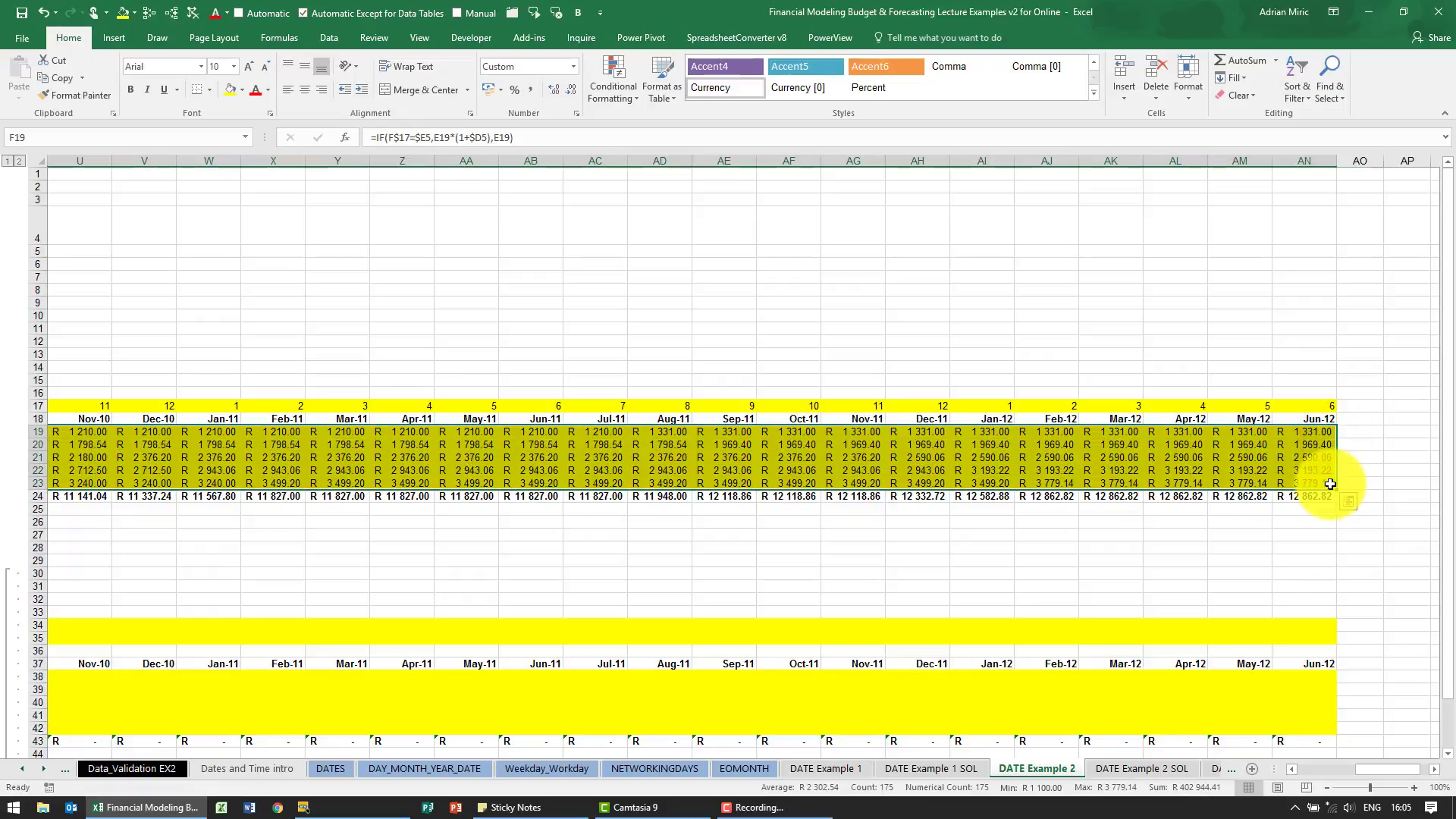
pyautogui.press('Home')
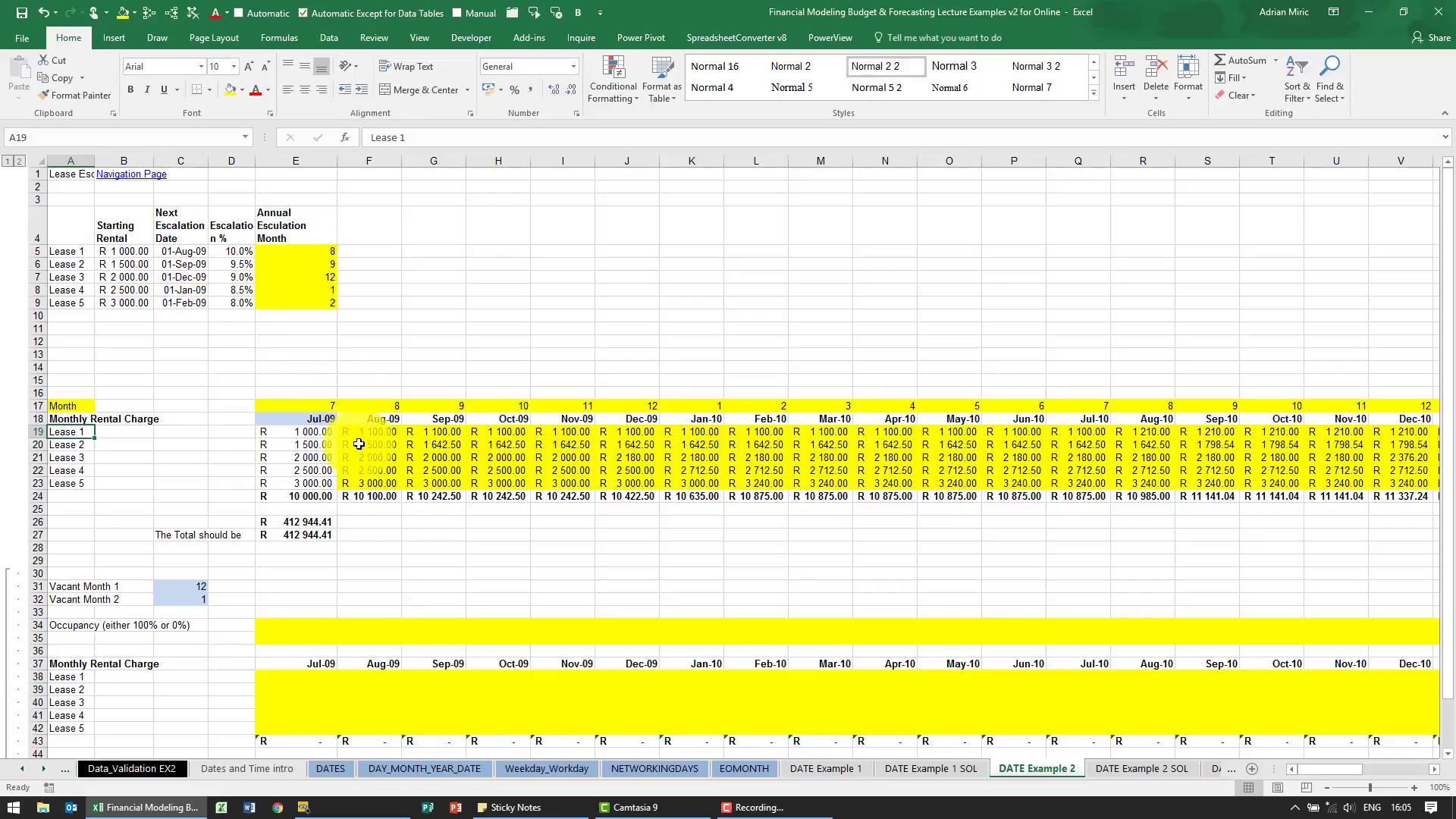
pyautogui.click(430, 444)
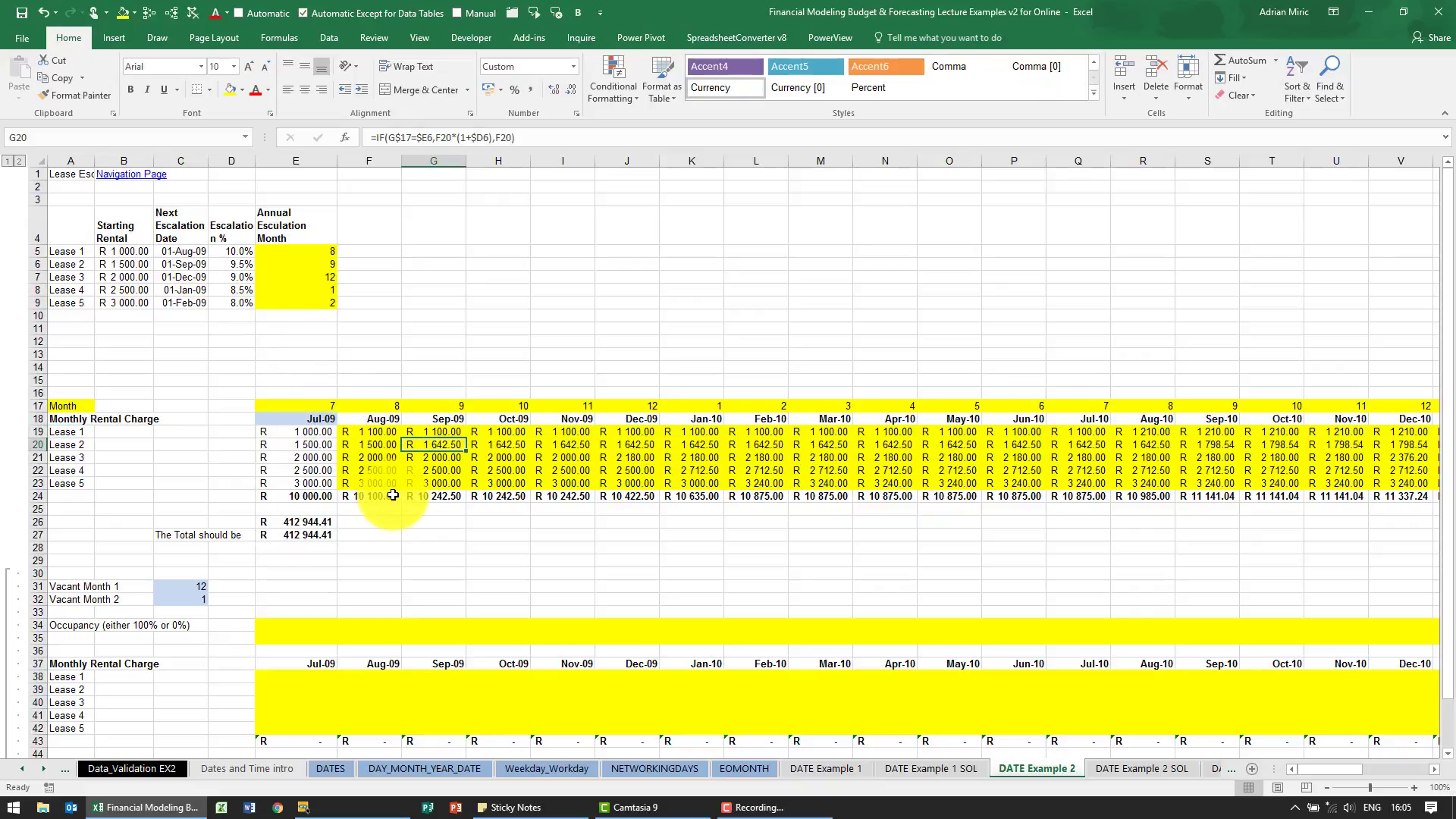
# - Examine the Occupancy row, the two vacant month inputs in C31:C32, and the December and January month numbers in row 17
pyautogui.click(312, 623)
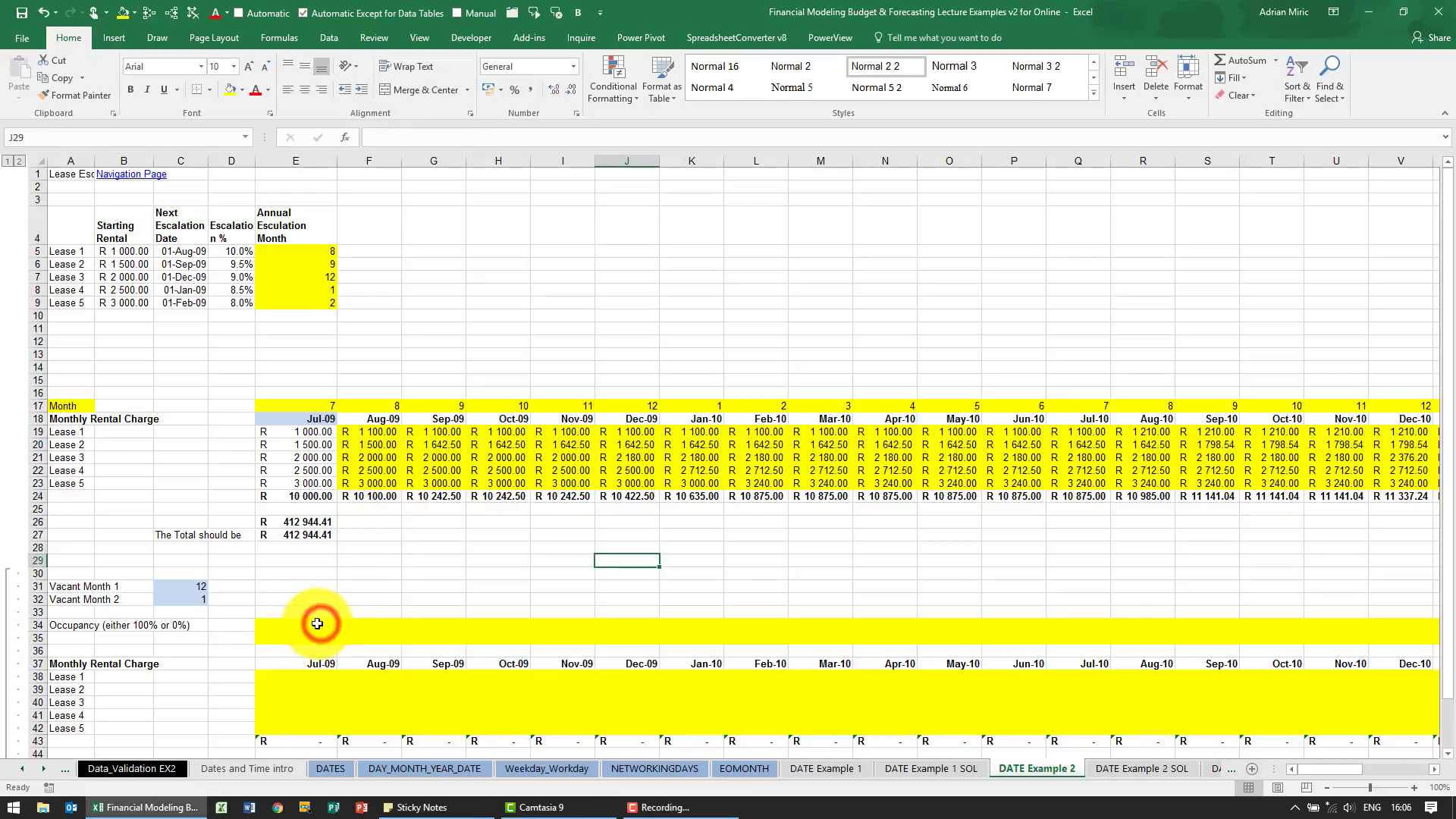
pyautogui.click(316, 623)
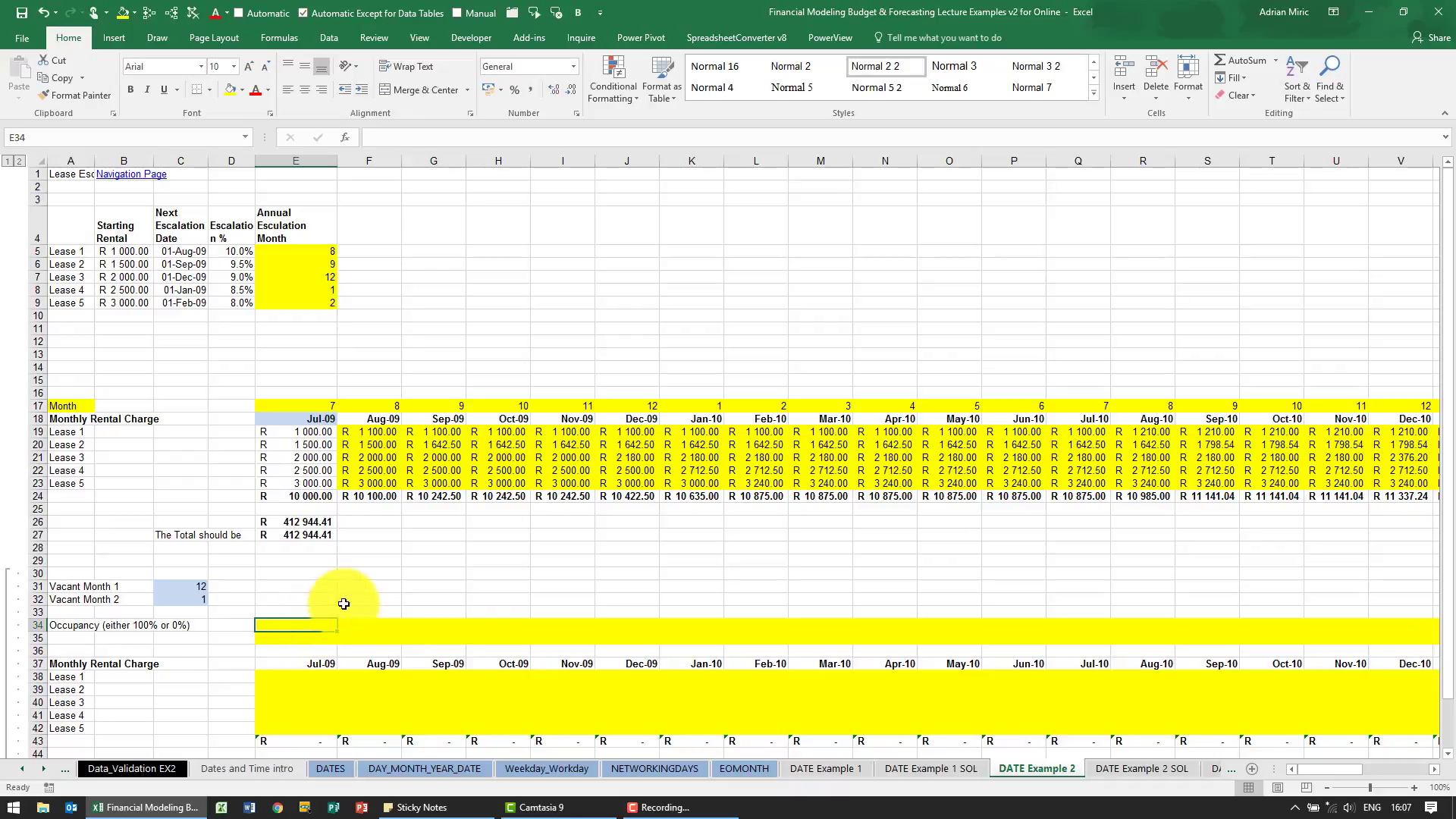
pyautogui.click(182, 584)
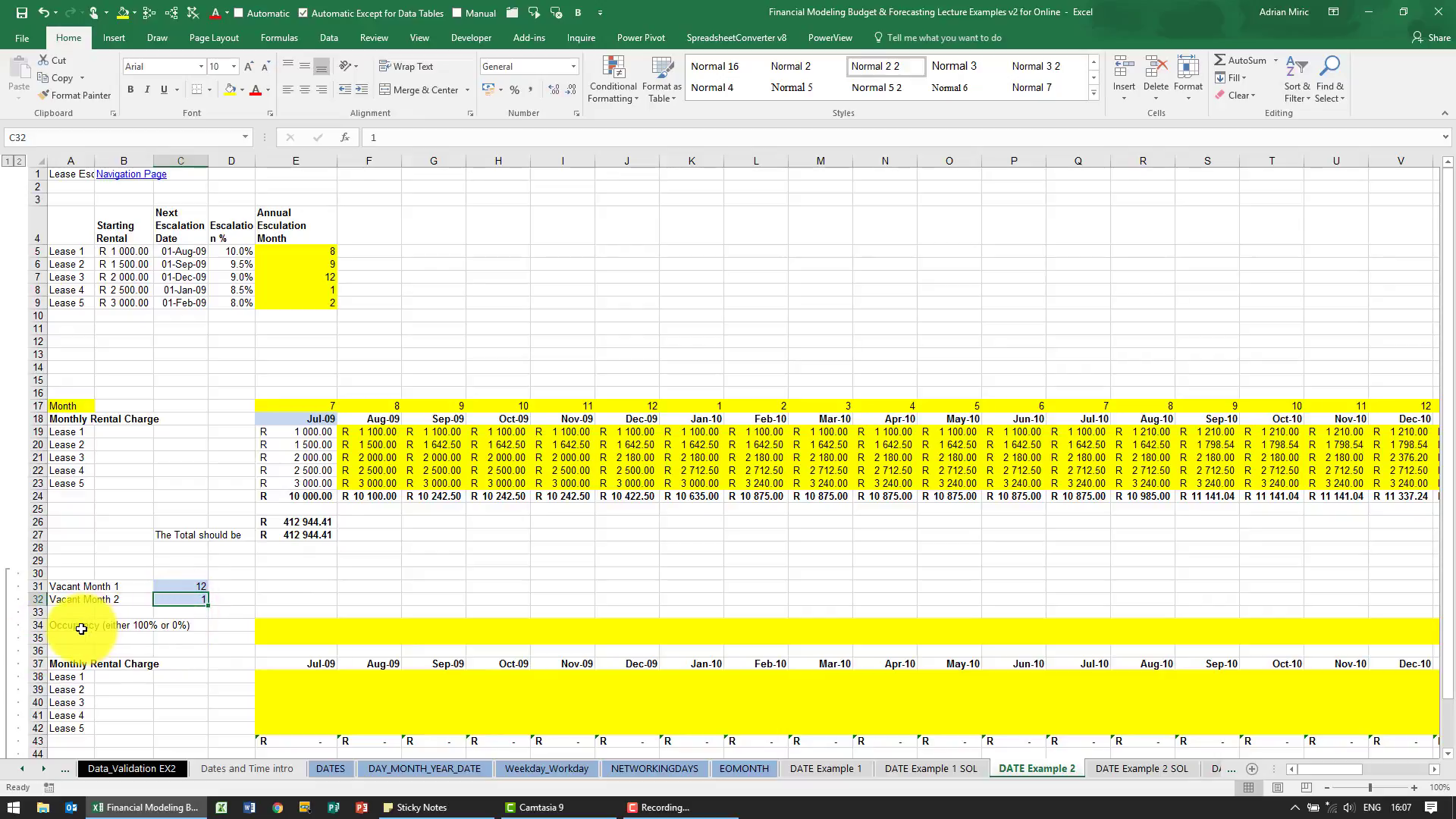
pyautogui.click(280, 624)
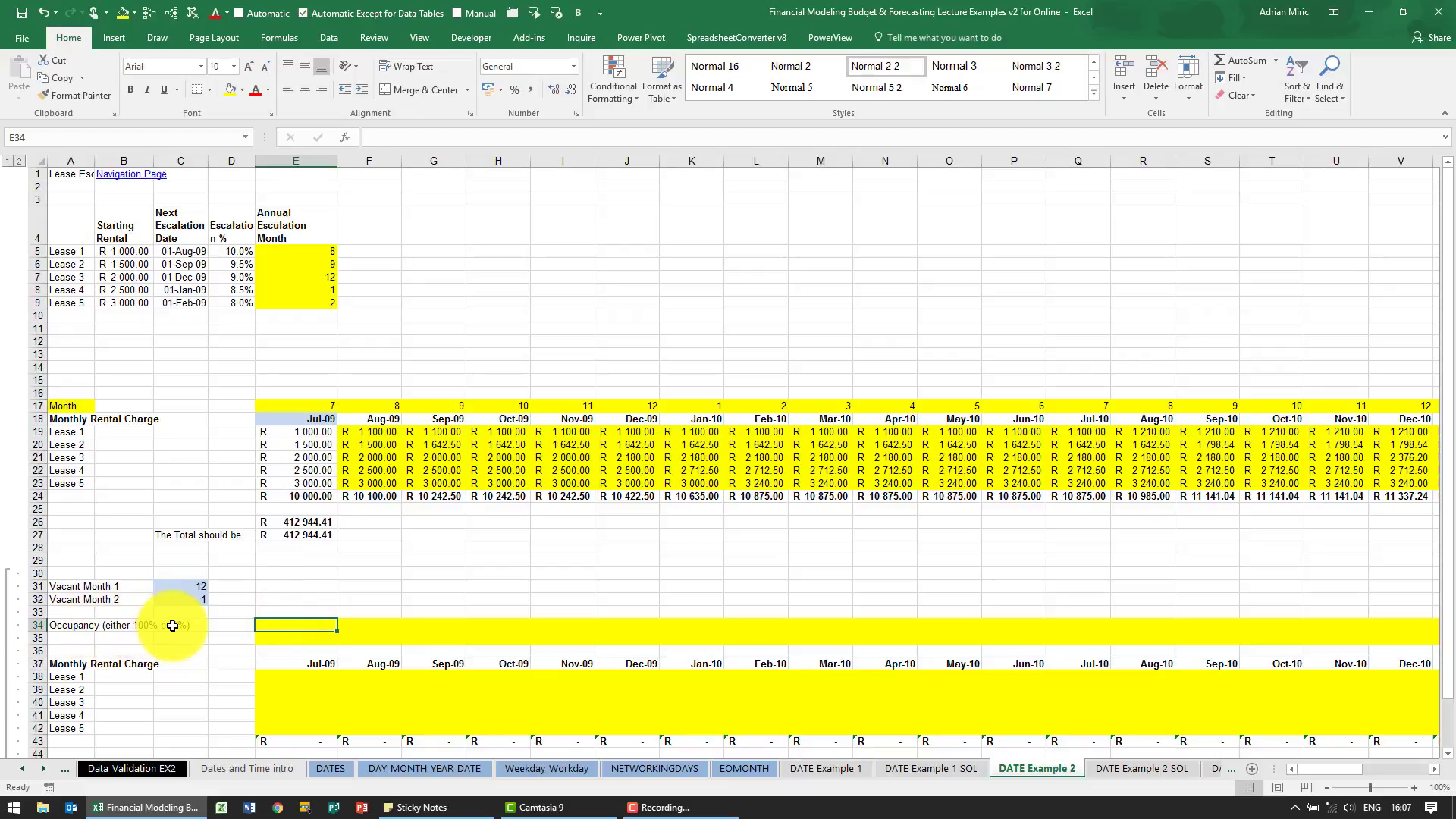
pyautogui.click(646, 404)
pyautogui.click(691, 403)
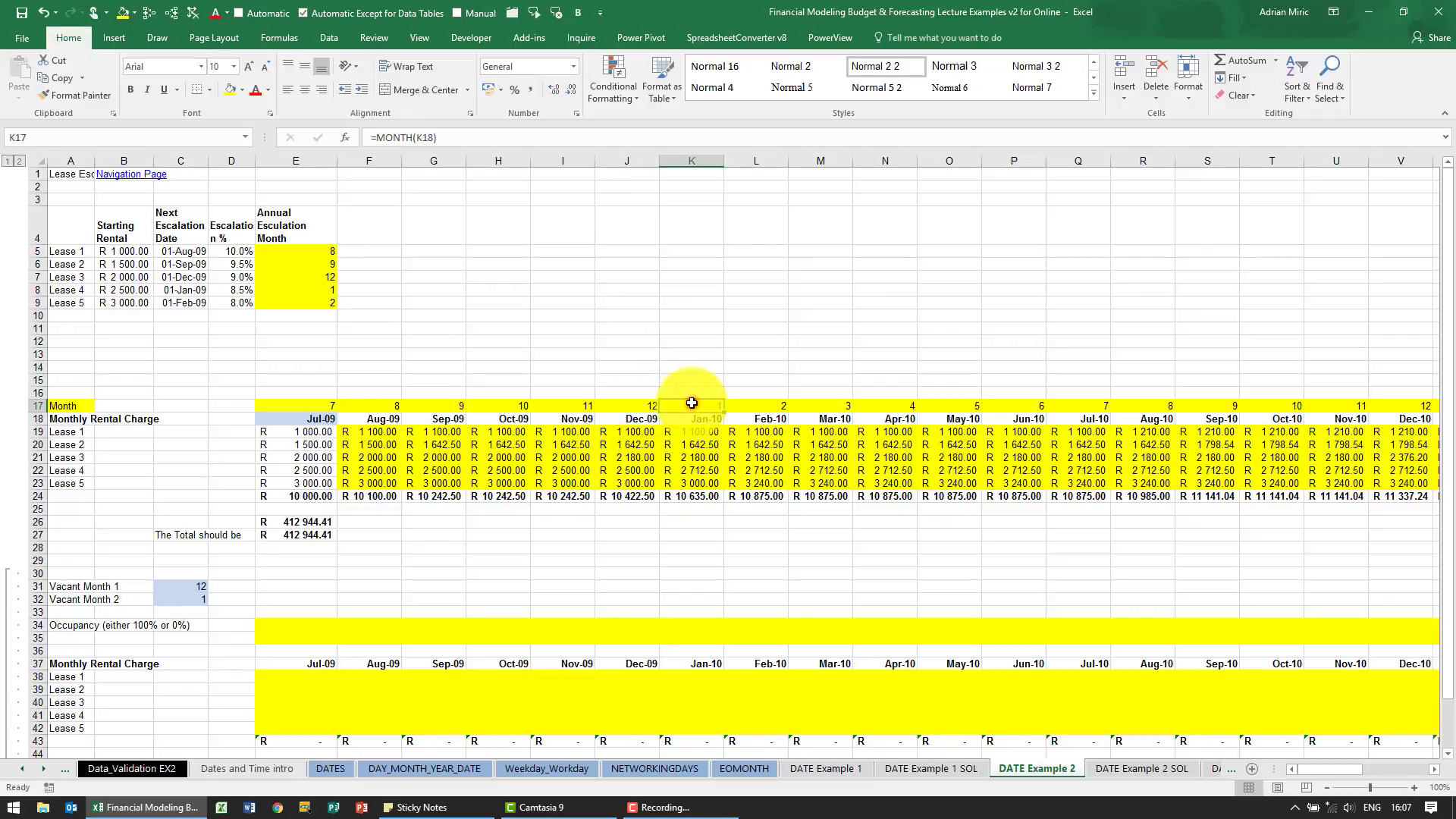
# - Start an OR function in J34 for the Dec-09 occupancy with J17=C31 as the first condition
pyautogui.click(628, 624)
pyautogui.click(687, 623)
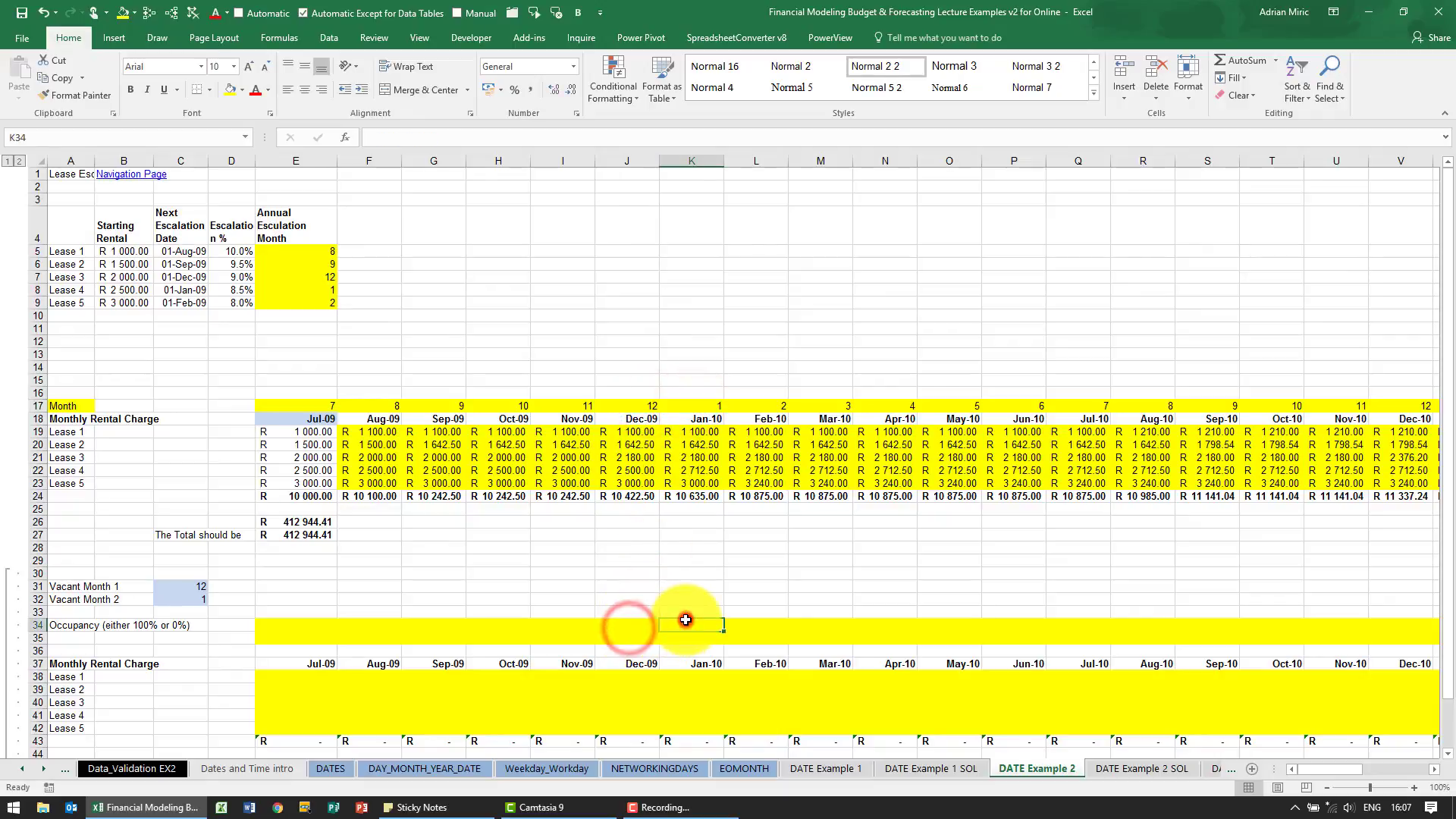
pyautogui.click(640, 629)
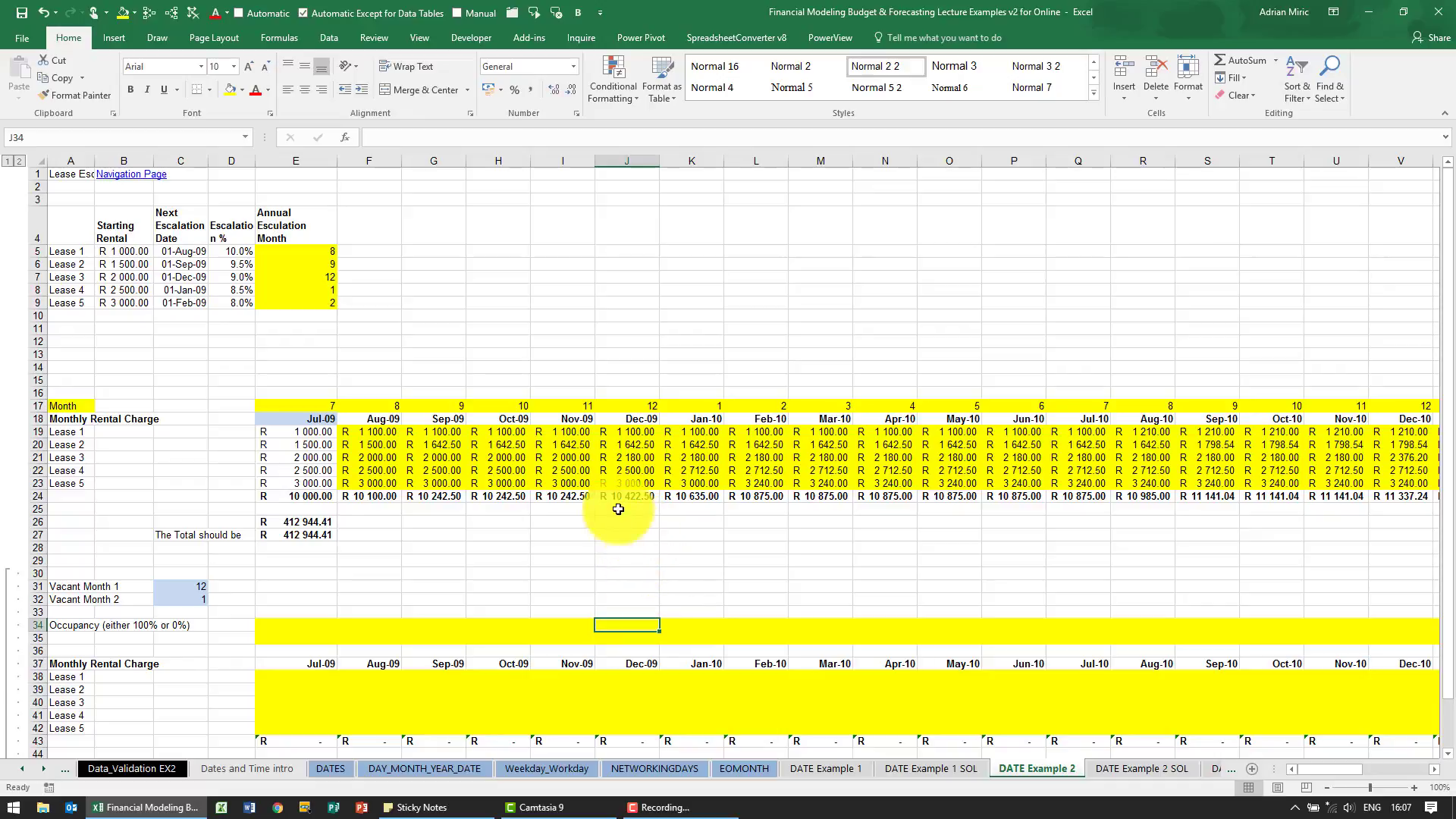
pyautogui.click(346, 139)
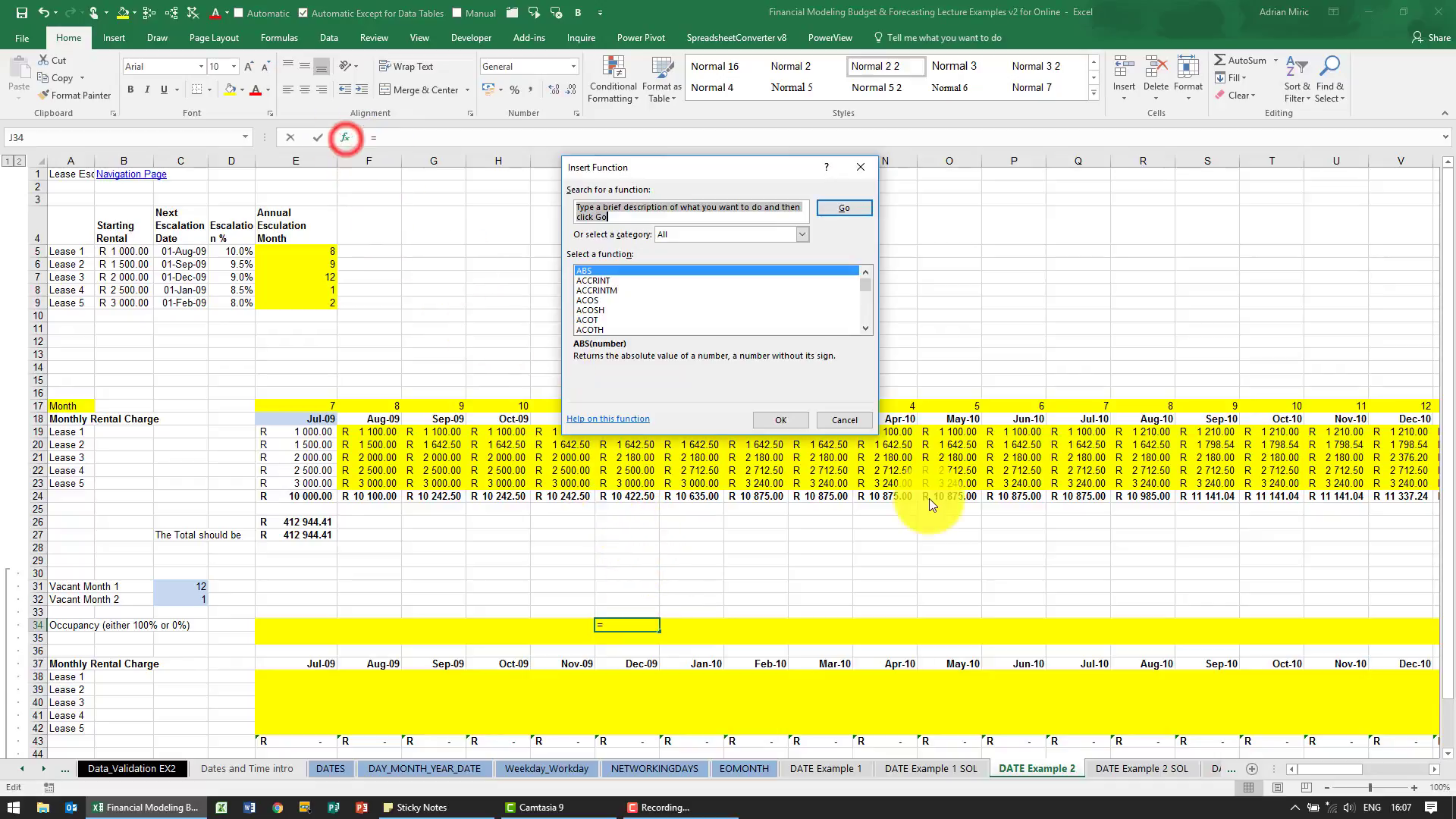
pyautogui.click(696, 310)
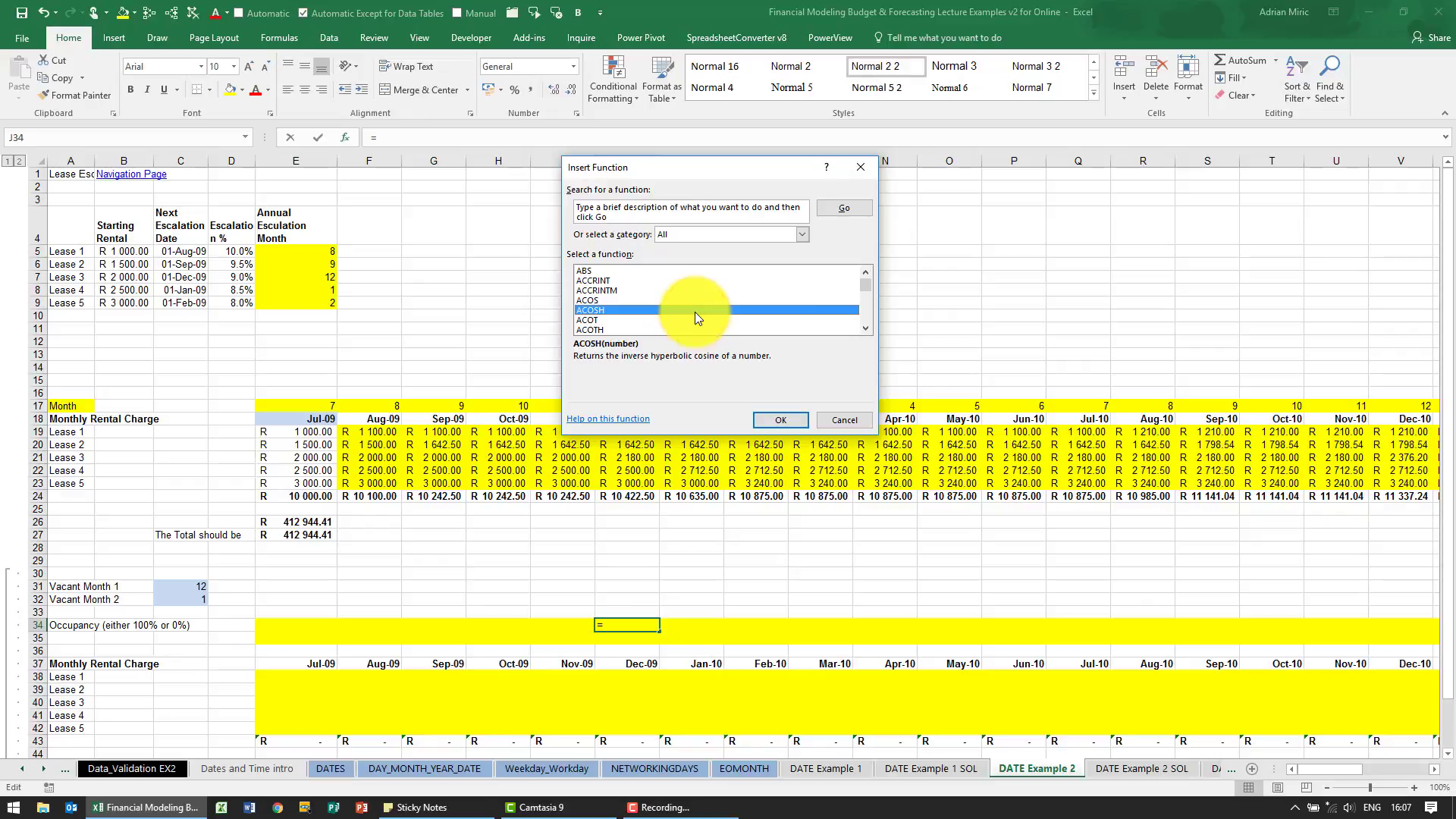
pyautogui.press('o')
pyautogui.press('r')
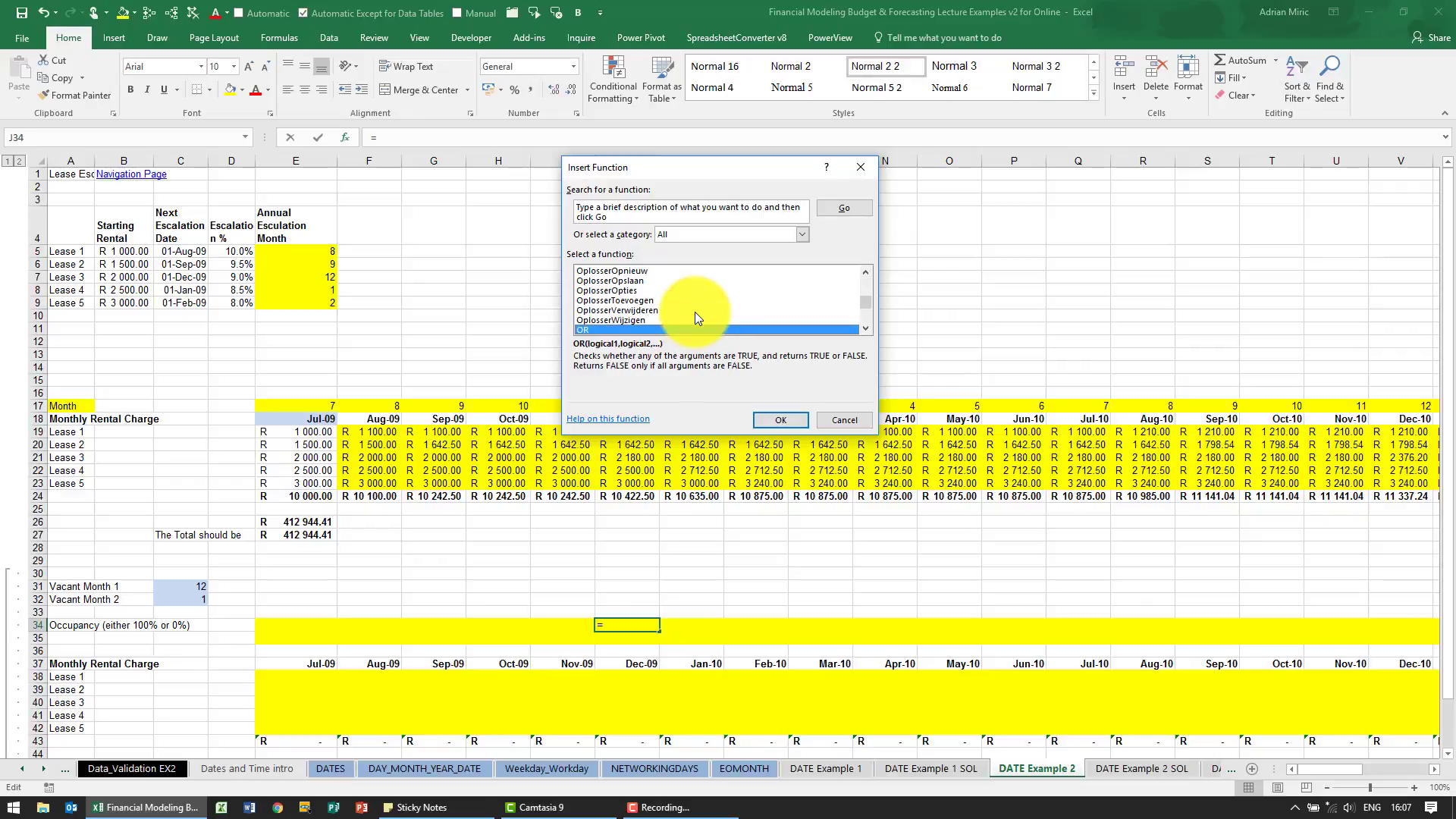
pyautogui.click(771, 421)
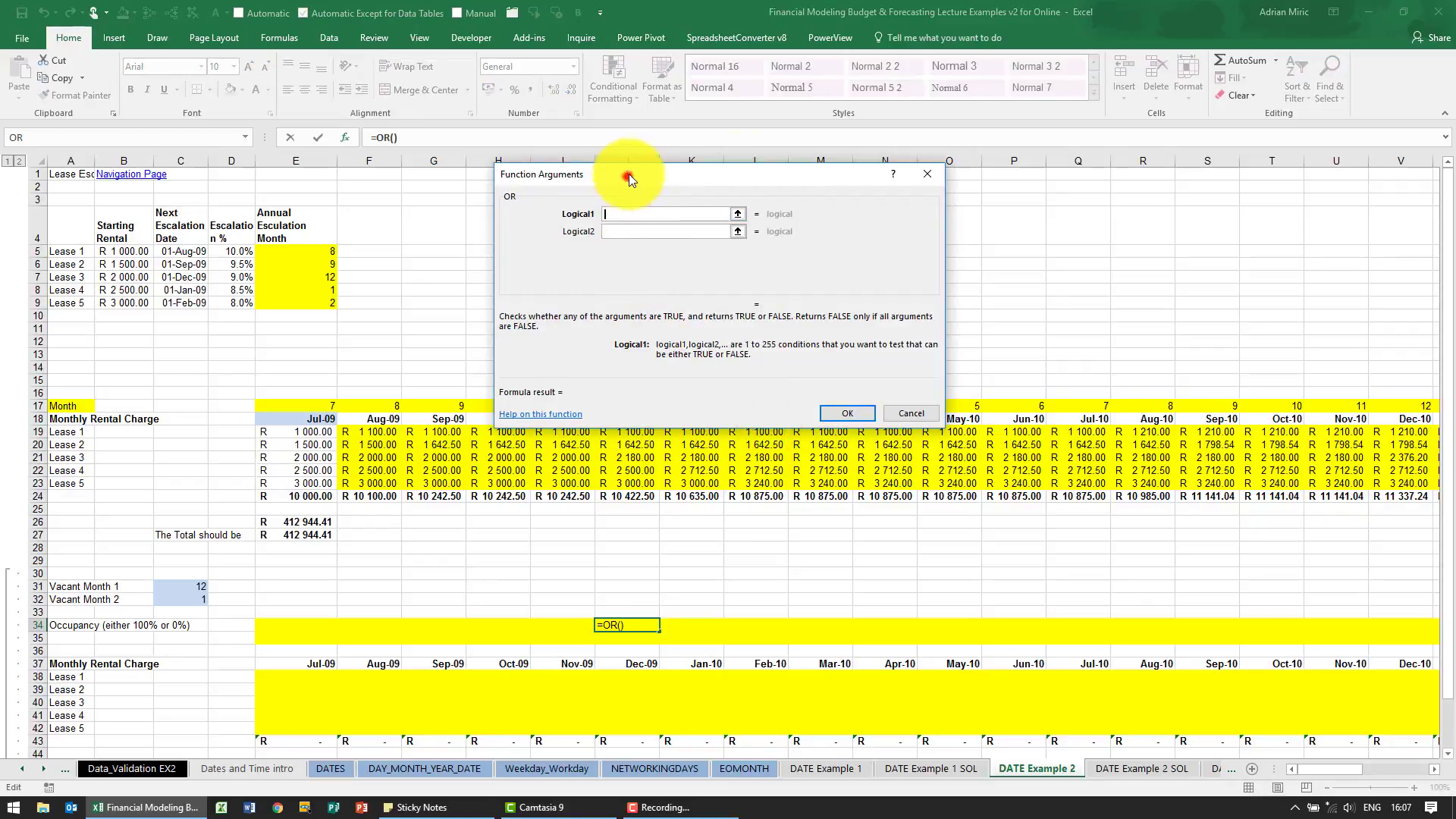
pyautogui.moveTo(630, 175); pyautogui.dragTo(926, 149)
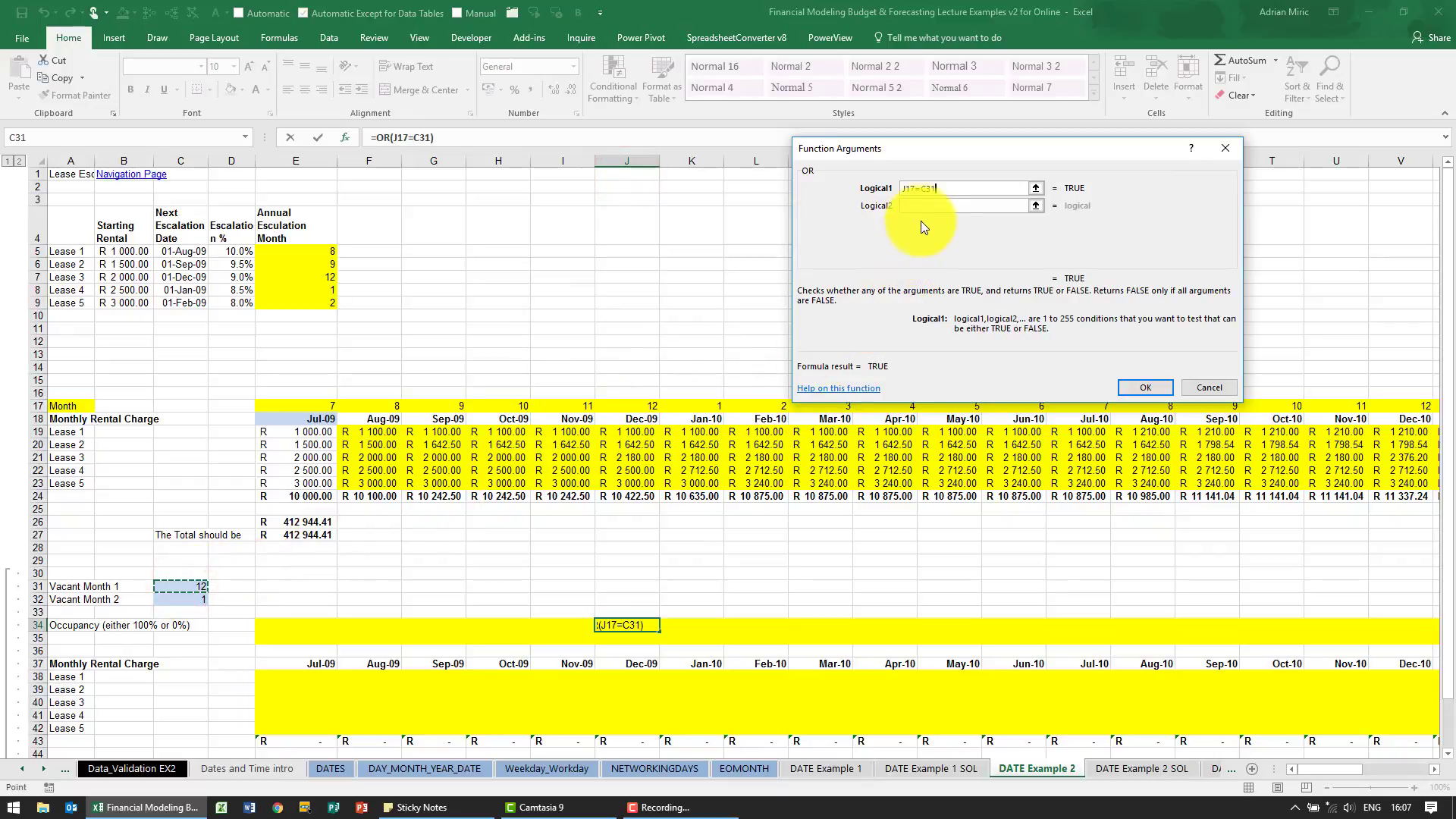
# - Complete the OR function in J34 with J17=$C$32 as the second condition and make C31 in the first condition absolute
pyautogui.click(642, 408)
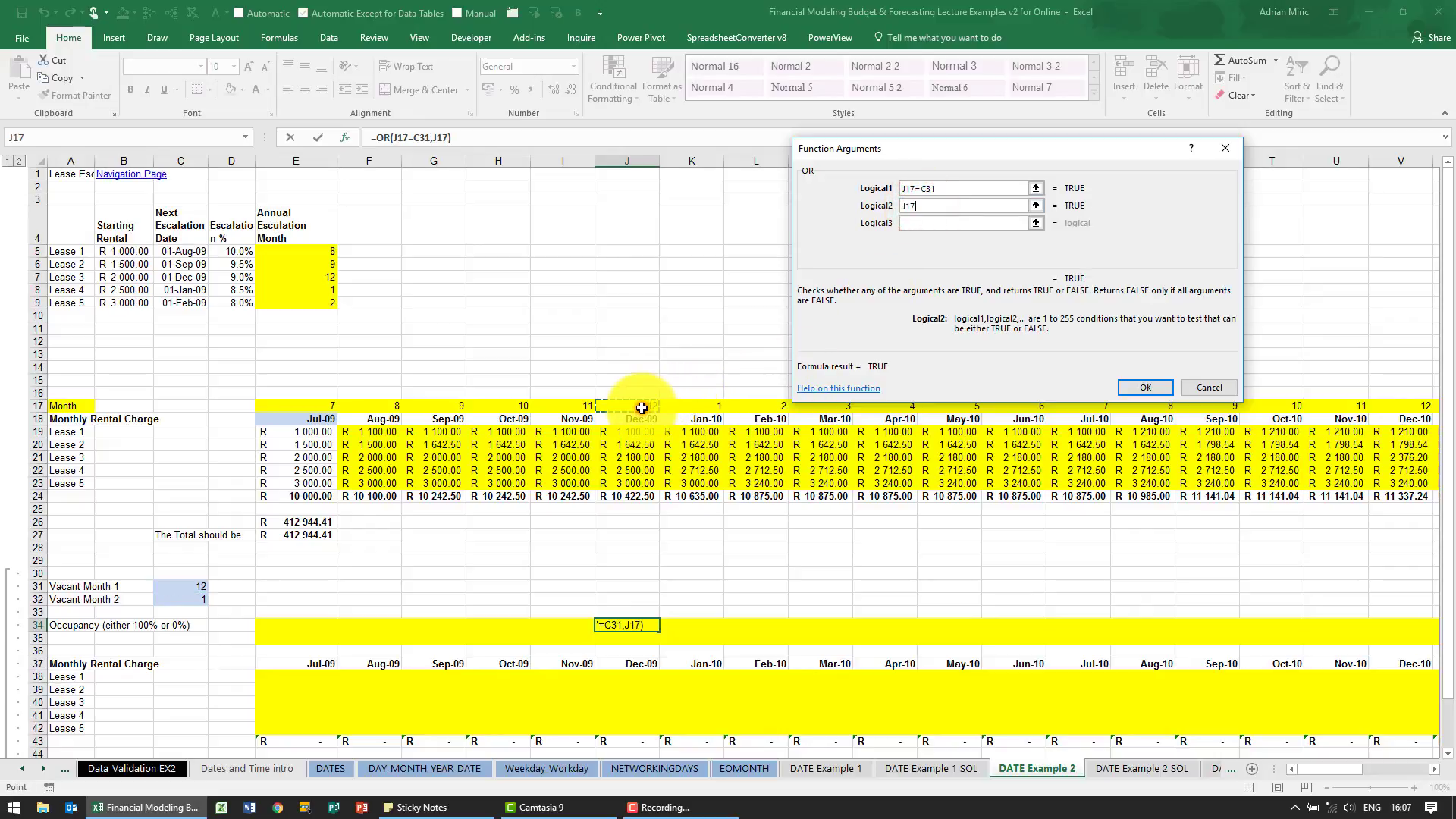
pyautogui.write('=')
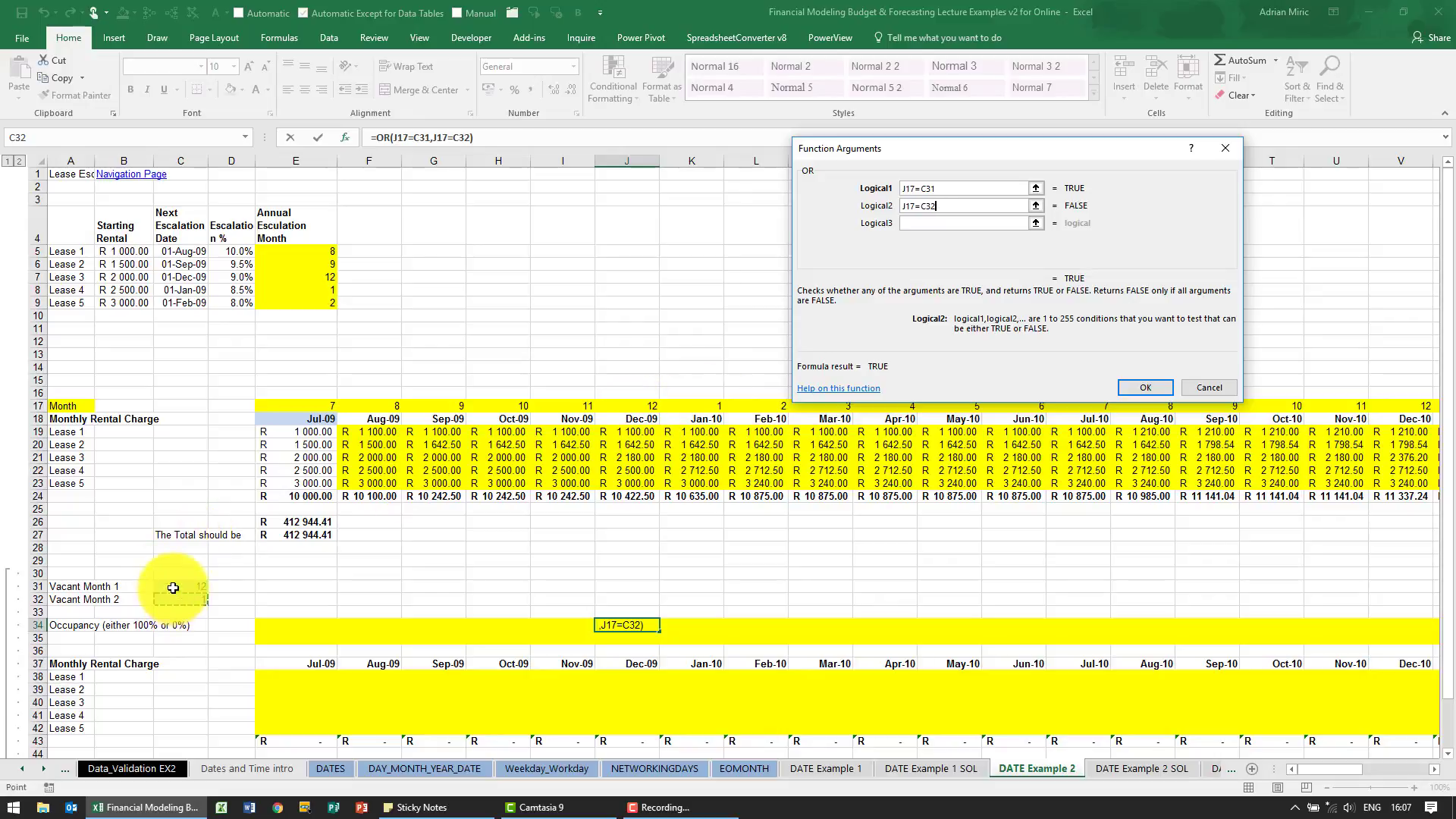
pyautogui.press('F4')
pyautogui.click(927, 204)
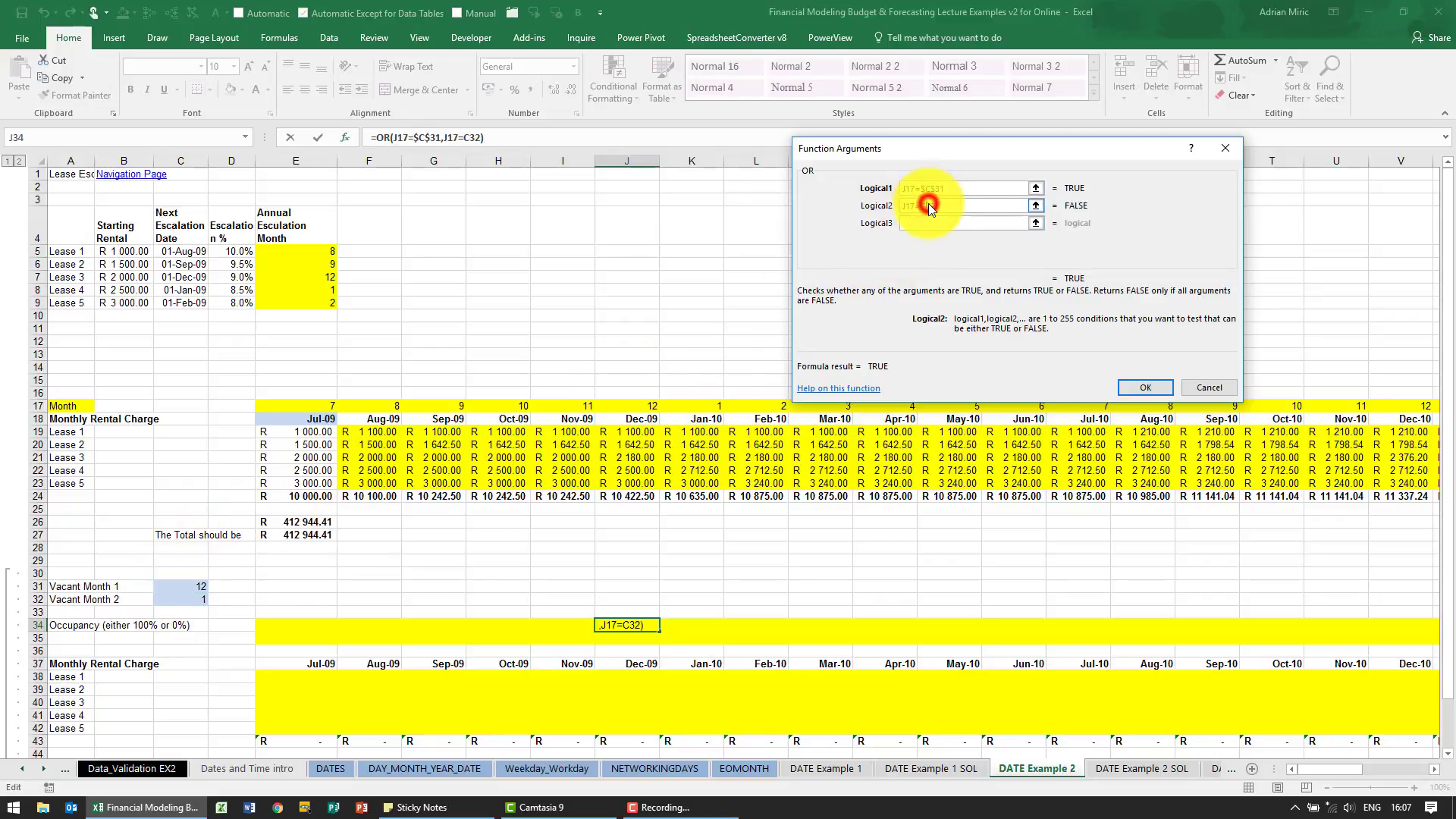
pyautogui.press('F4')
pyautogui.click(1127, 385)
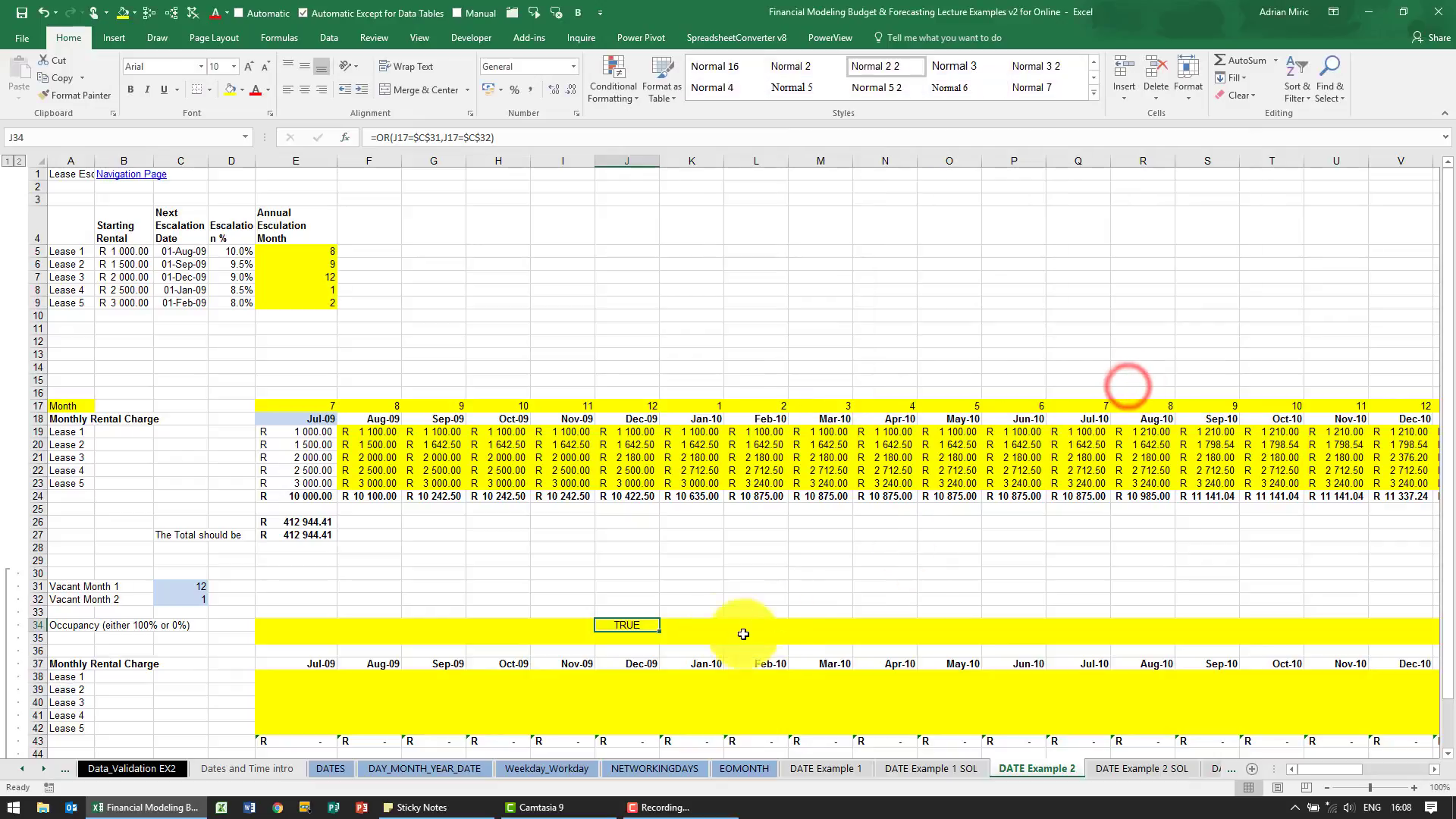
# - Copy the J34 vacancy test along row 34 in both directions so it covers Jul-09 to Jun-12
pyautogui.moveTo(657, 631); pyautogui.dragTo(838, 631)
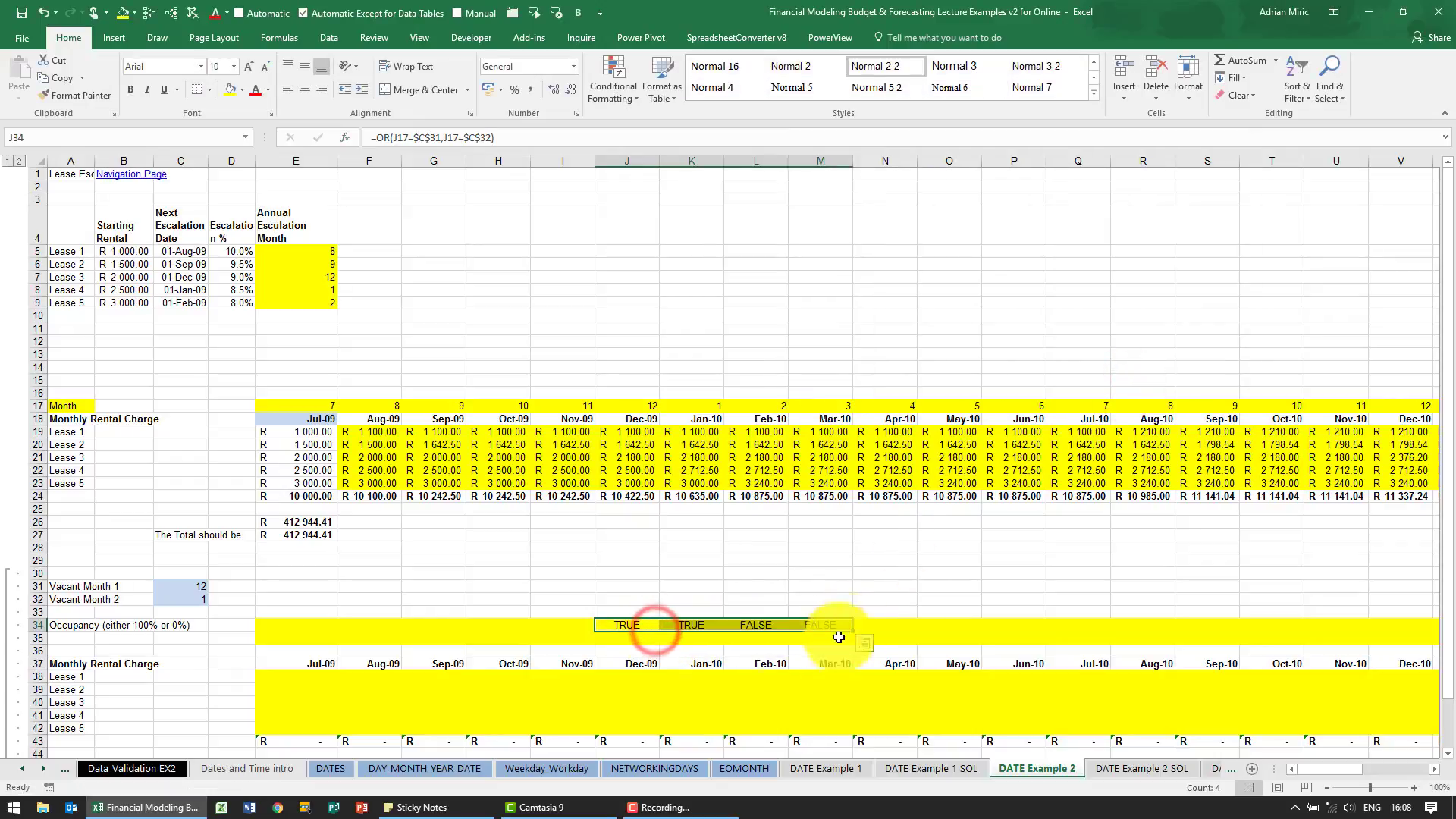
pyautogui.click(631, 629)
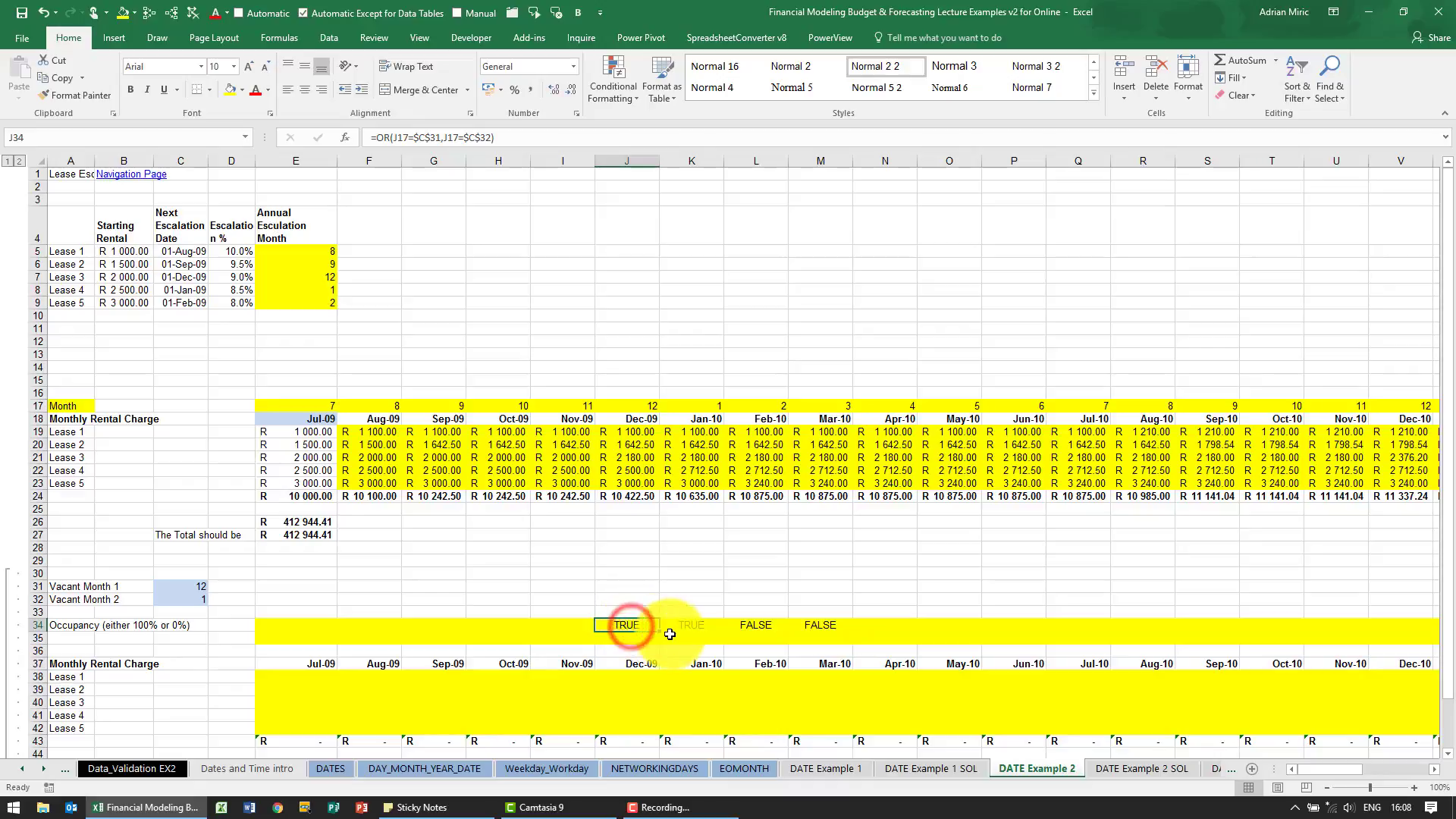
pyautogui.moveTo(659, 630); pyautogui.dragTo(485, 631)
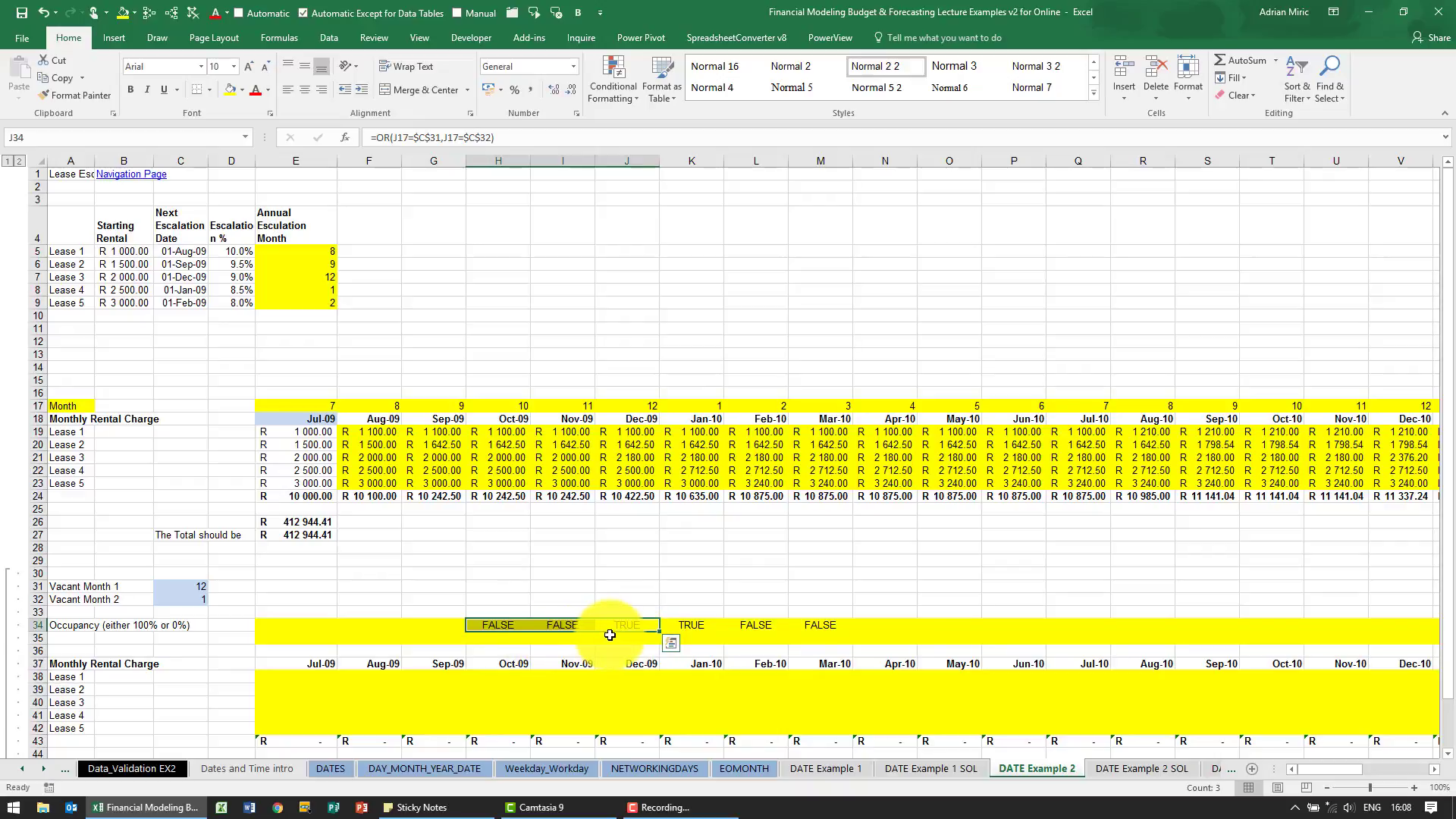
pyautogui.click(501, 625)
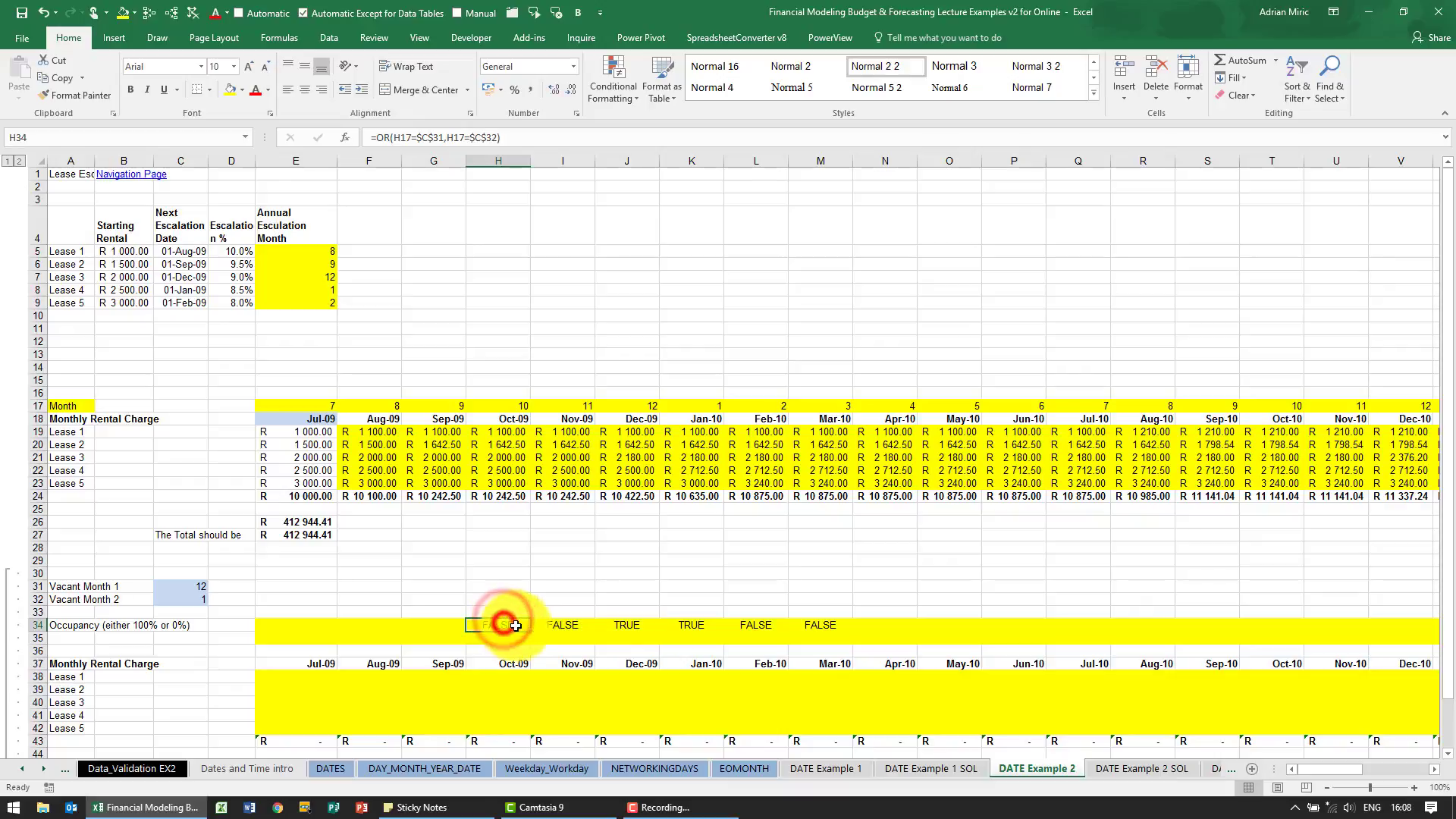
pyautogui.moveTo(529, 631); pyautogui.dragTo(299, 622)
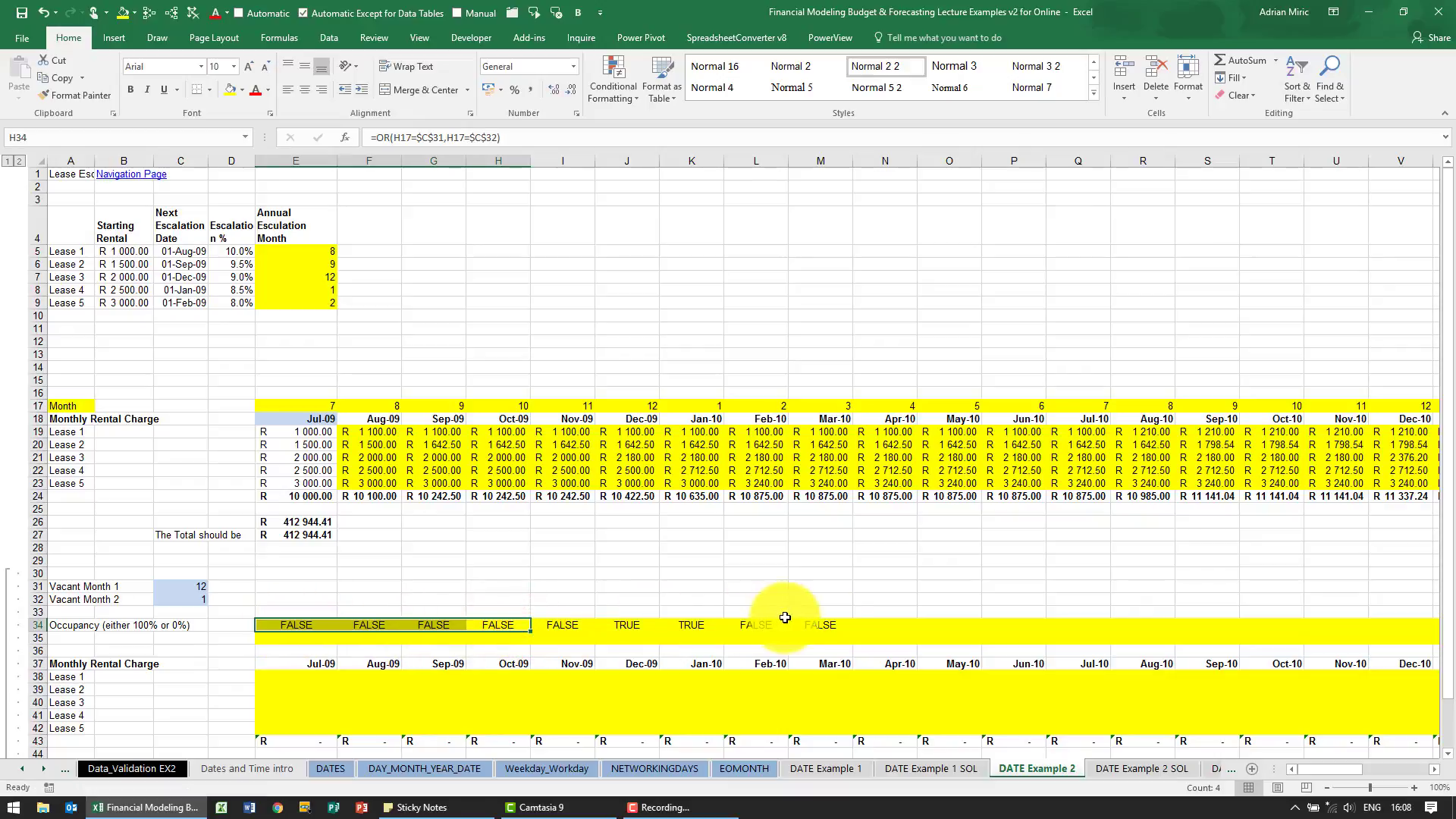
pyautogui.click(825, 625)
pyautogui.moveTo(848, 627); pyautogui.dragTo(1145, 629)
pyautogui.moveTo(1382, 763); pyautogui.dragTo(1318, 770)
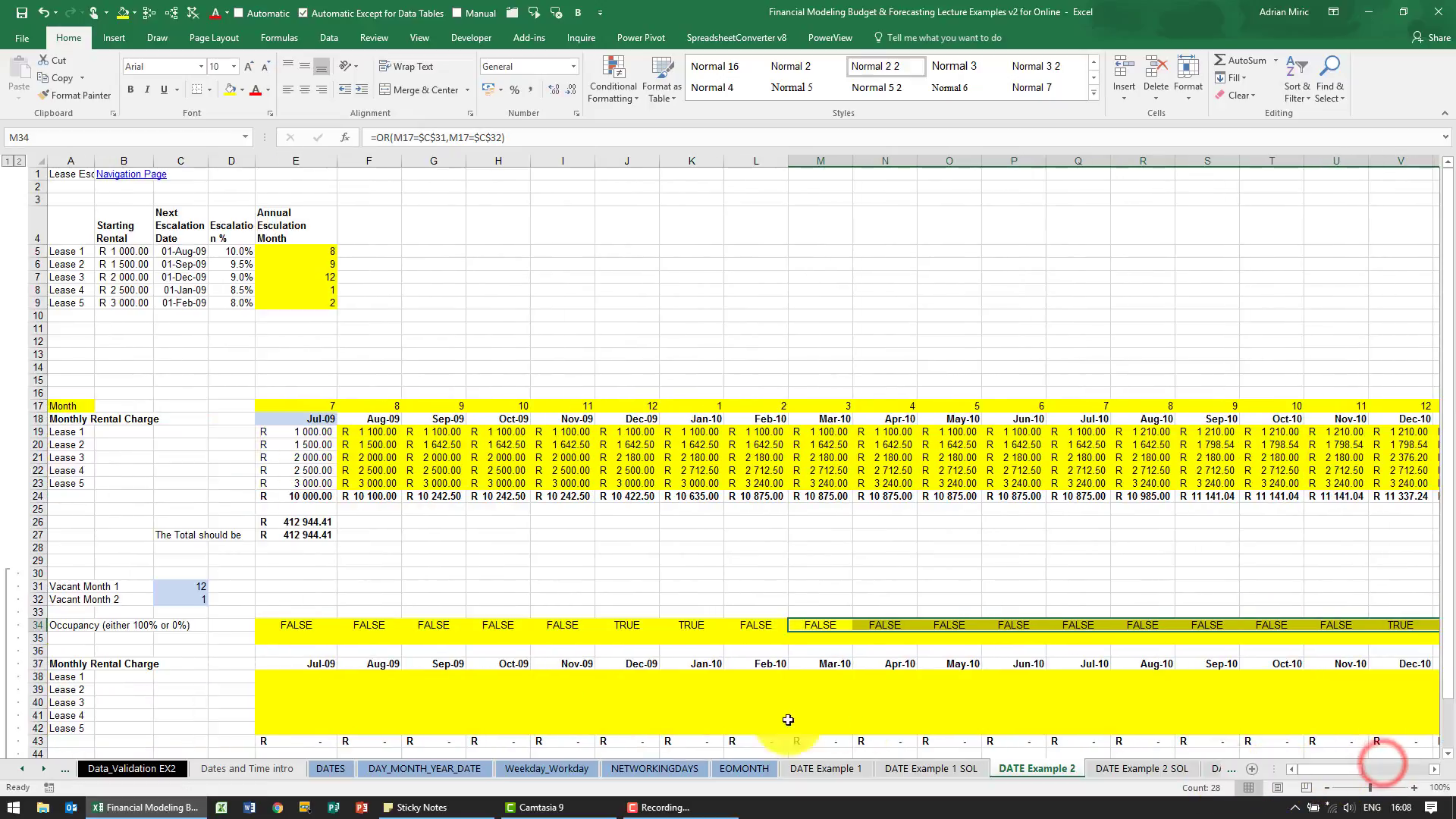
# - Enter an IF function in E35 that returns 100% if E34=FALSE and 0% otherwise, and copy it across to Jun-12
pyautogui.click(303, 625)
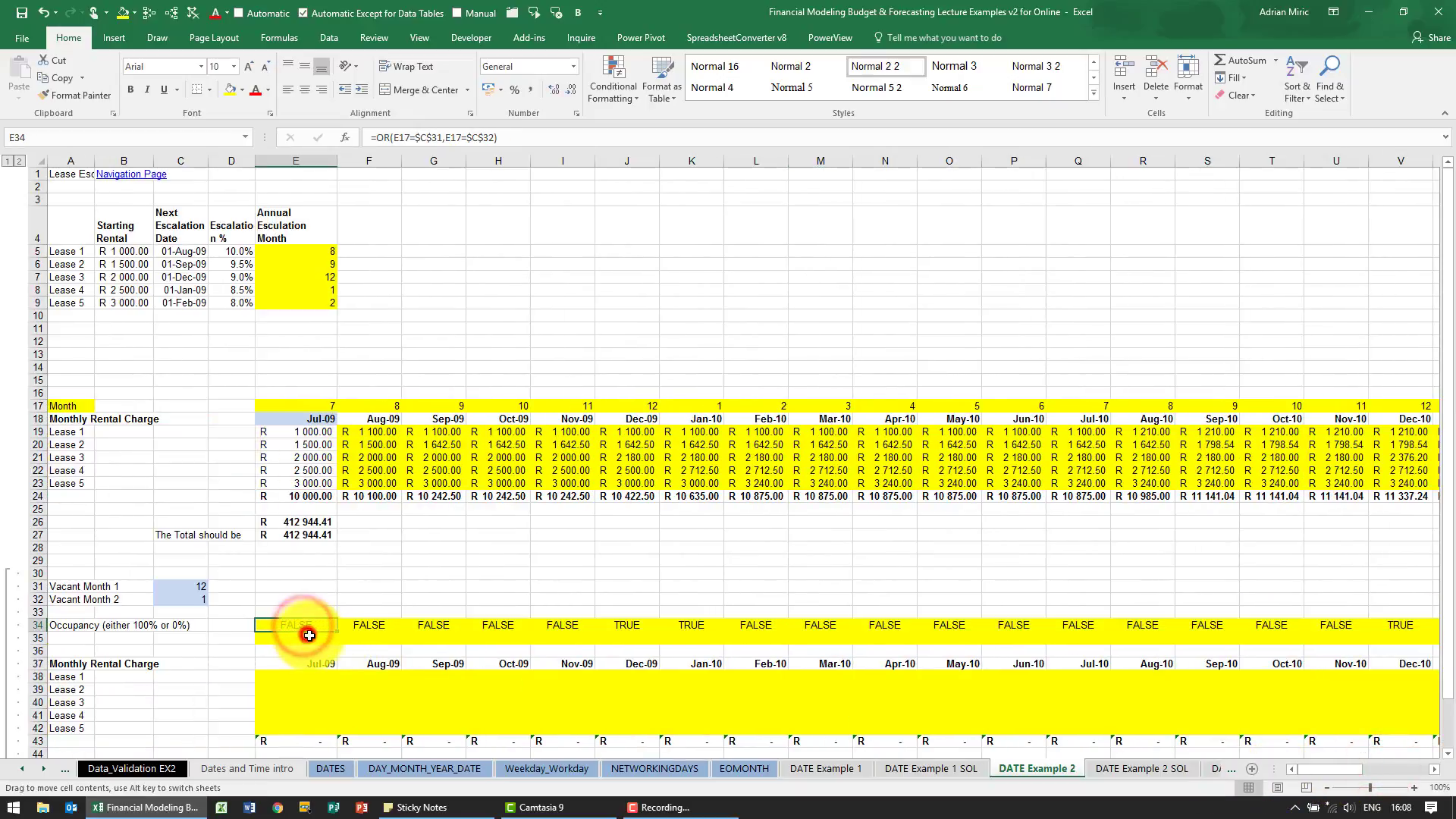
pyautogui.click(312, 639)
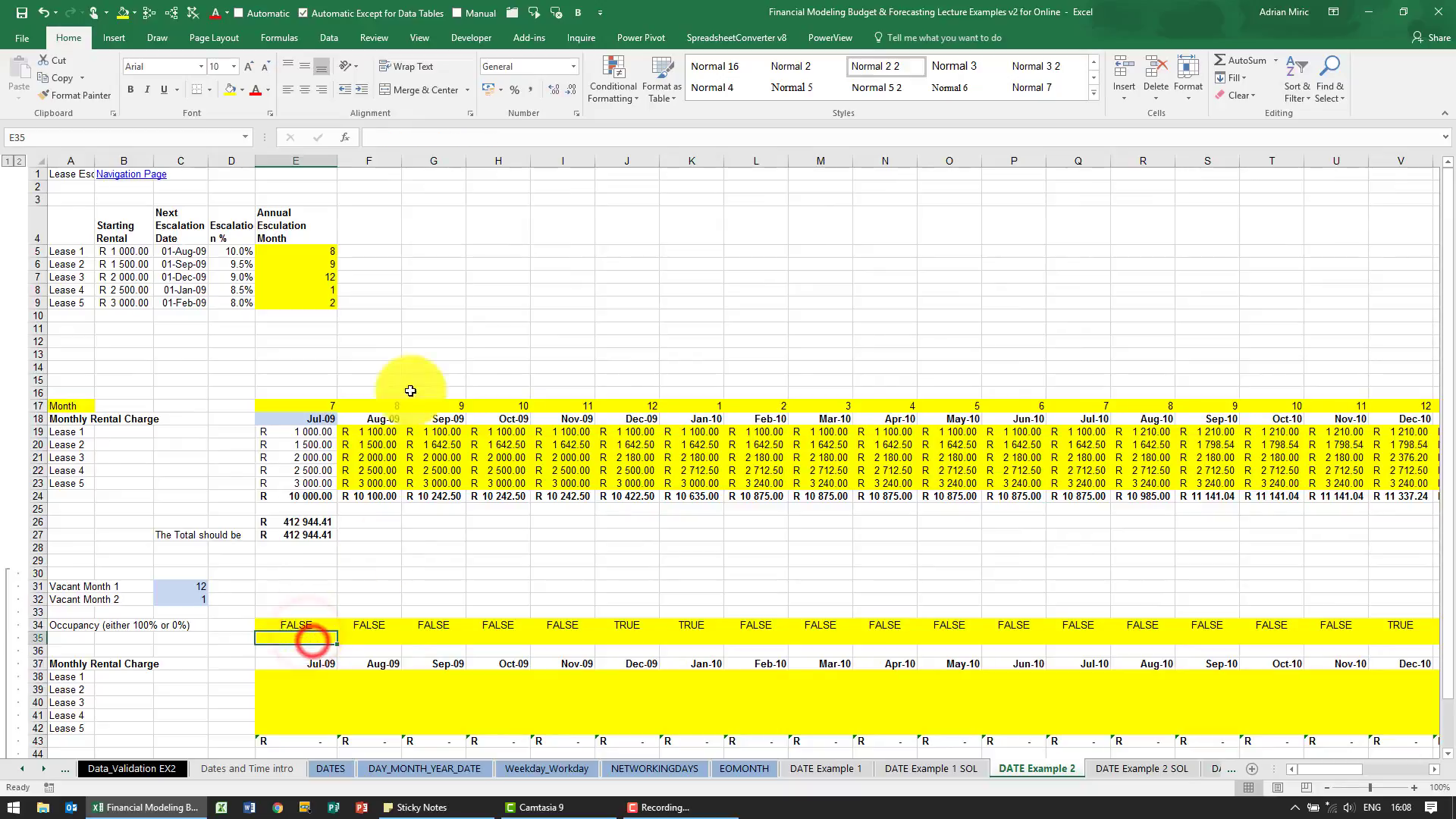
pyautogui.click(345, 138)
pyautogui.click(914, 283)
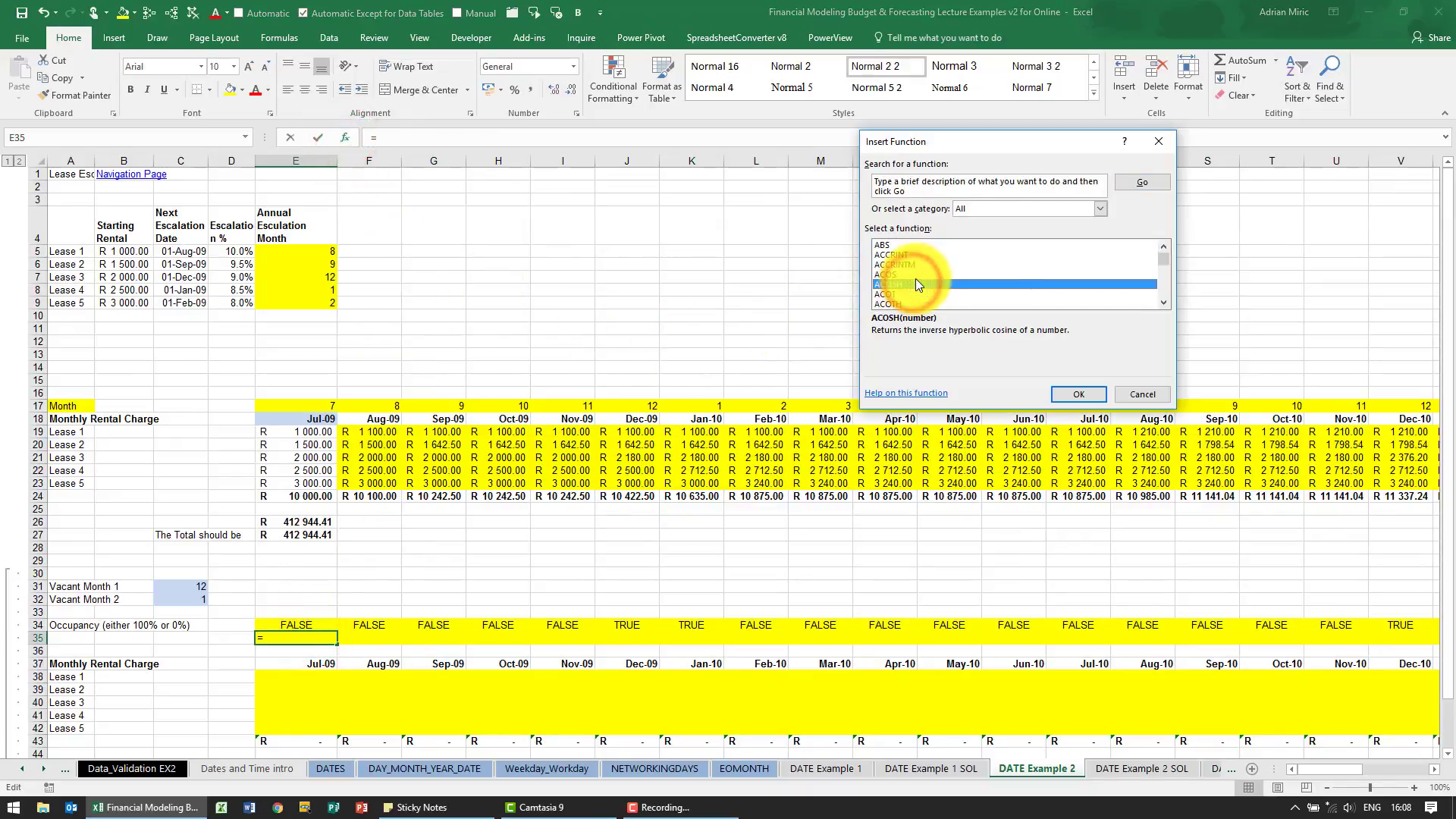
pyautogui.press('Escape')
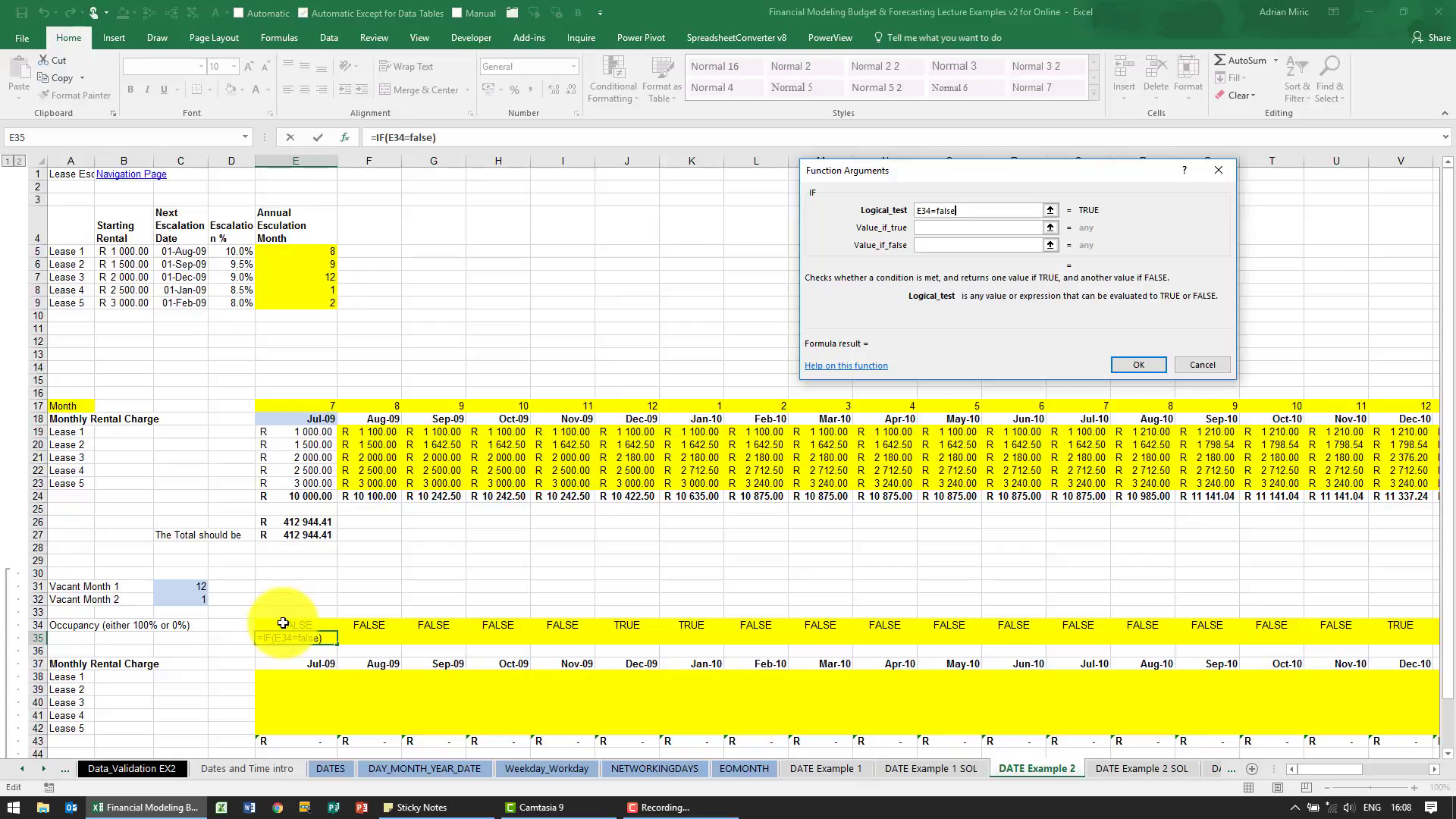
pyautogui.press('Tab')
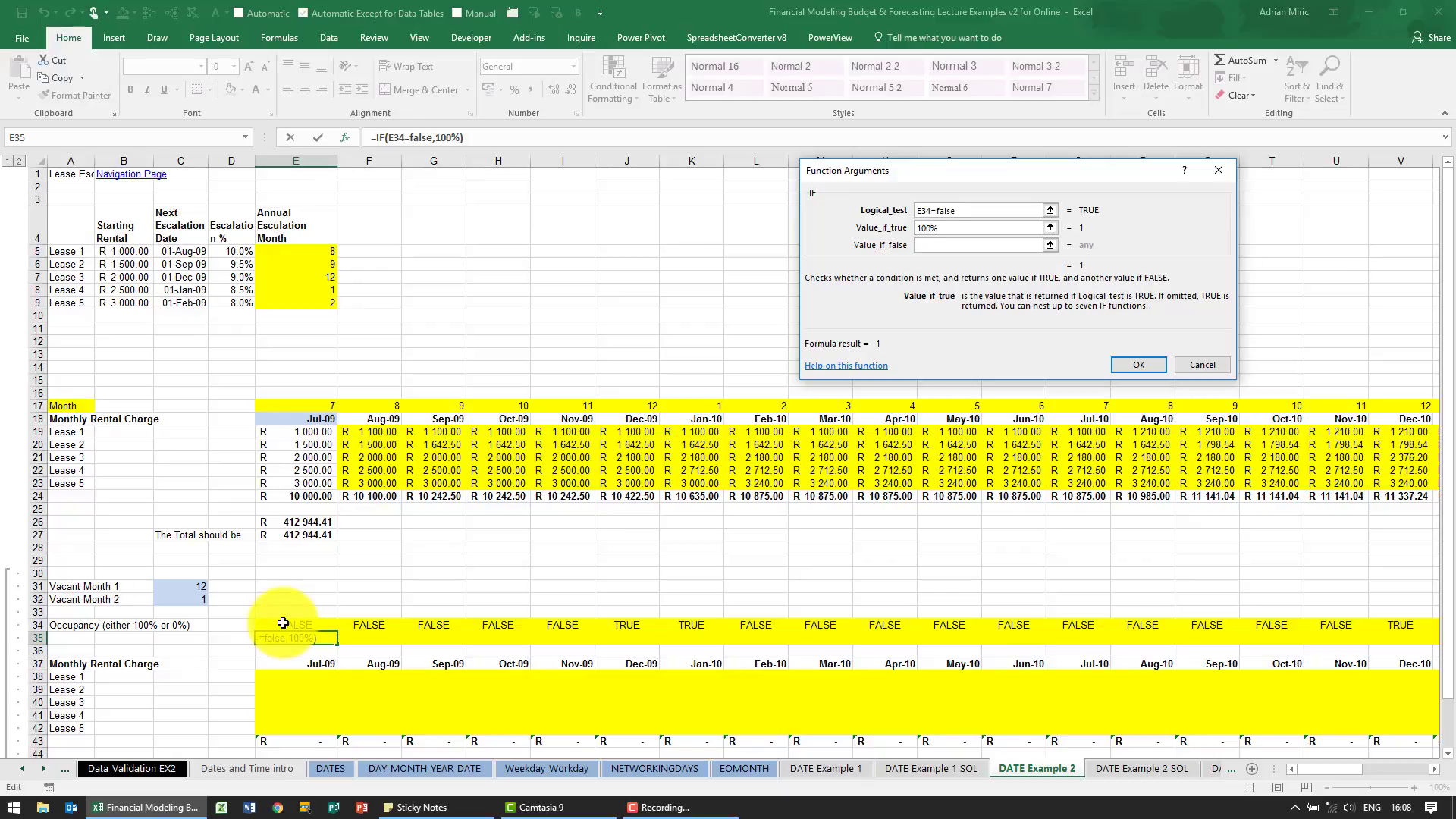
pyautogui.click(923, 247)
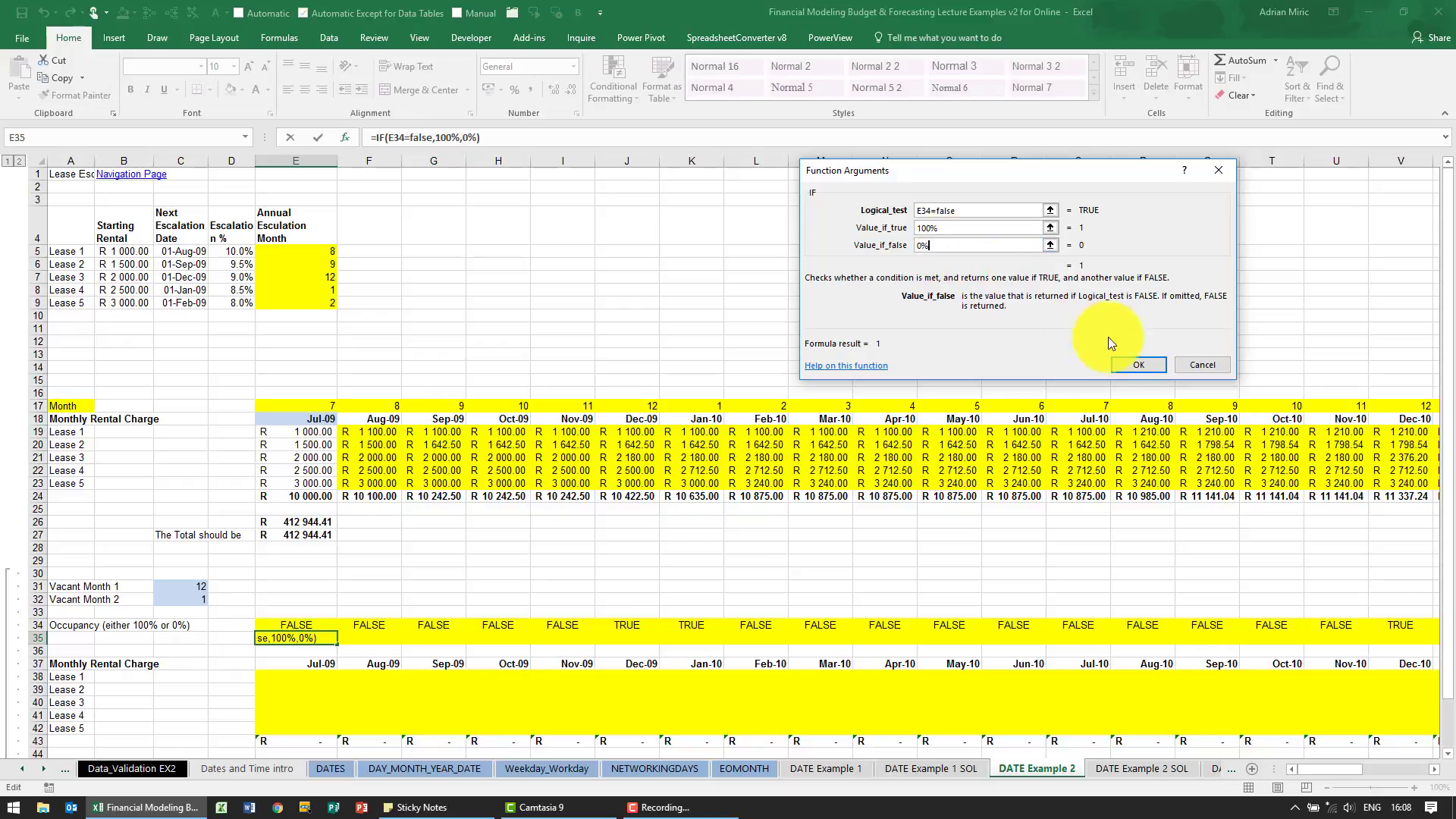
pyautogui.click(1132, 365)
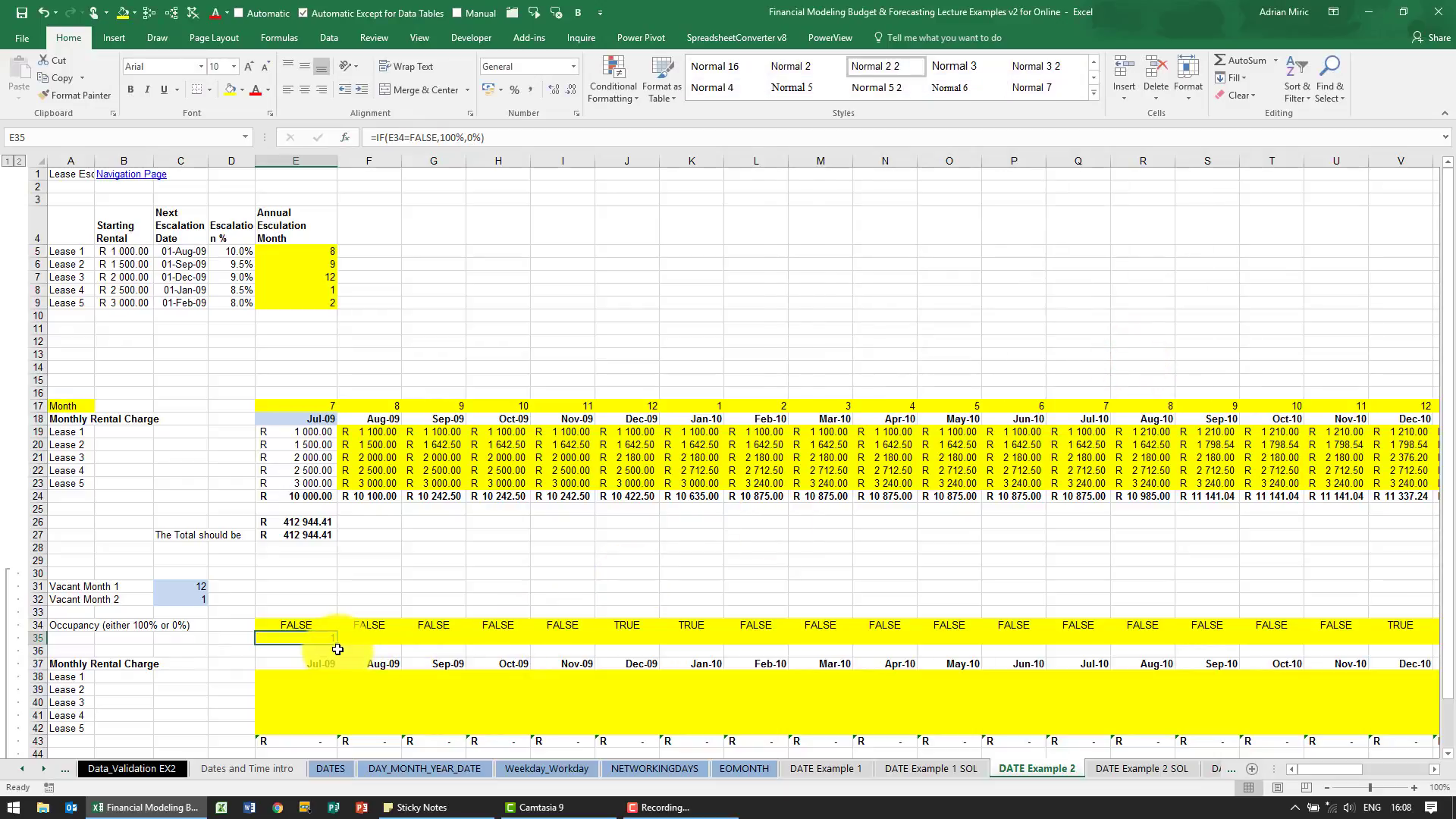
pyautogui.moveTo(338, 648); pyautogui.dragTo(1337, 643)
pyautogui.moveTo(1381, 769); pyautogui.dragTo(1300, 769)
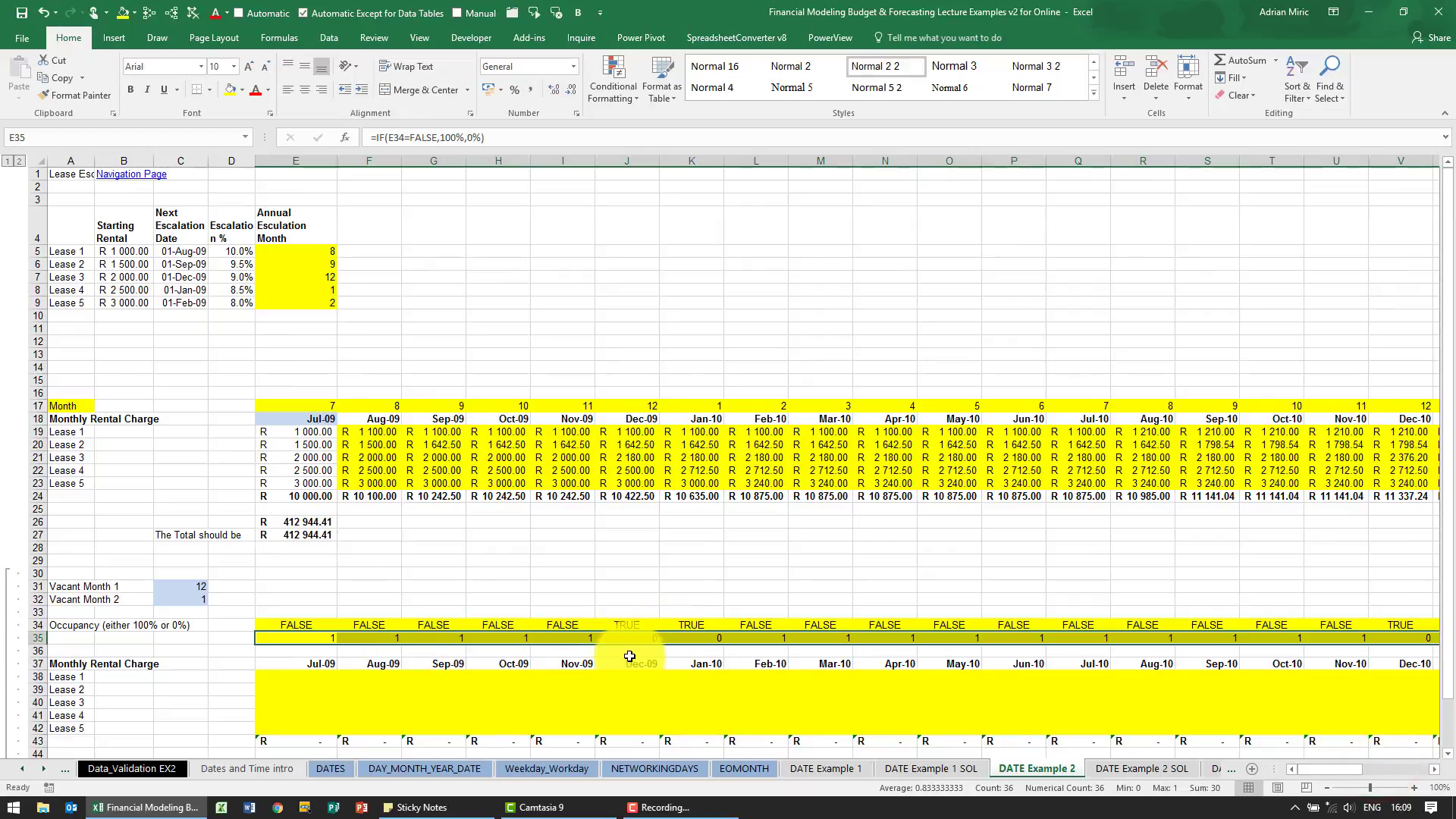
# - Enter the formula =E19*E$35 in E38 for Lease 1's occupancy-adjusted Jul-09 rental
pyautogui.scroll(-1, 622, 644)
pyautogui.scroll(-1, 622, 643)
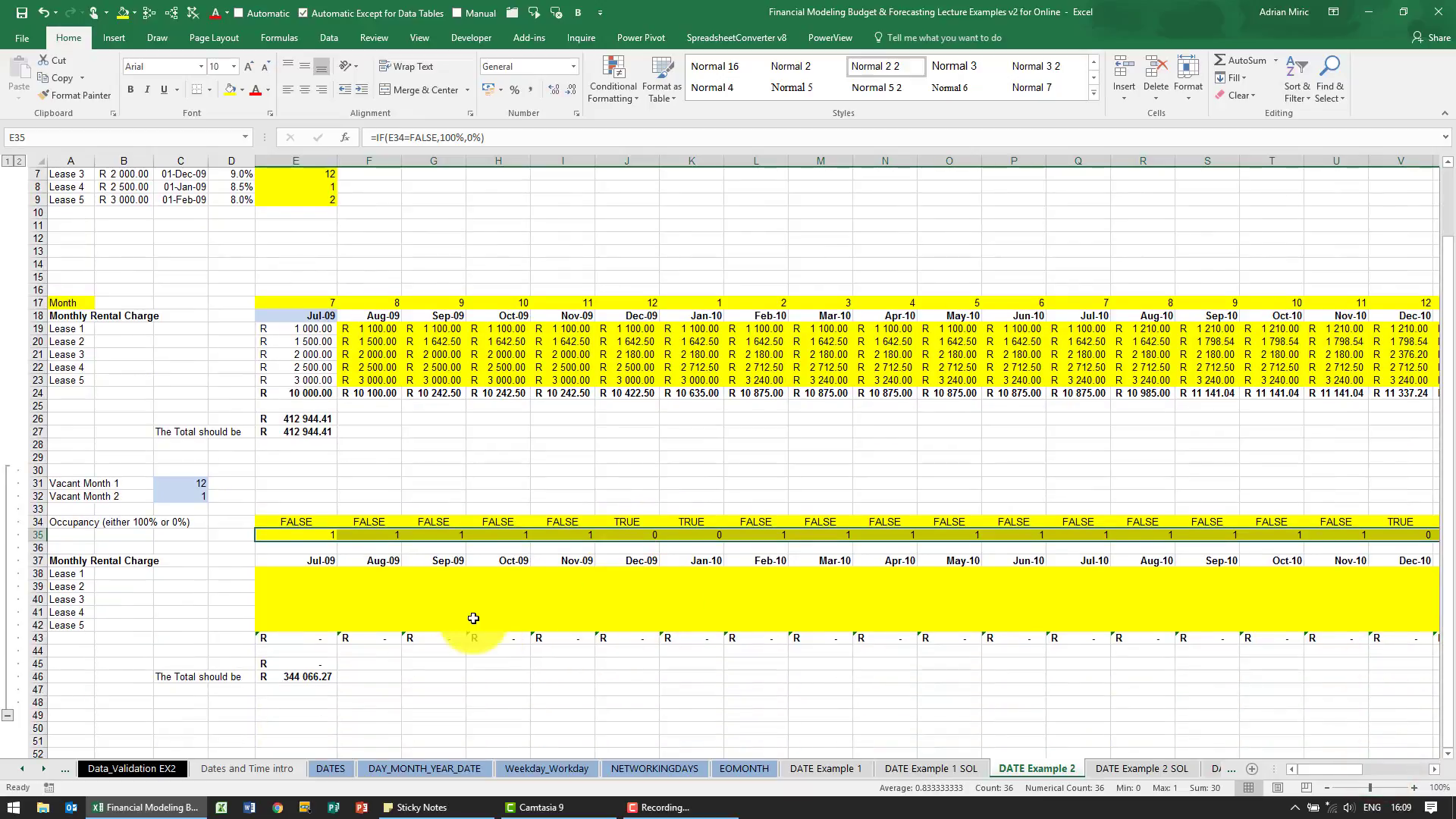
pyautogui.click(314, 573)
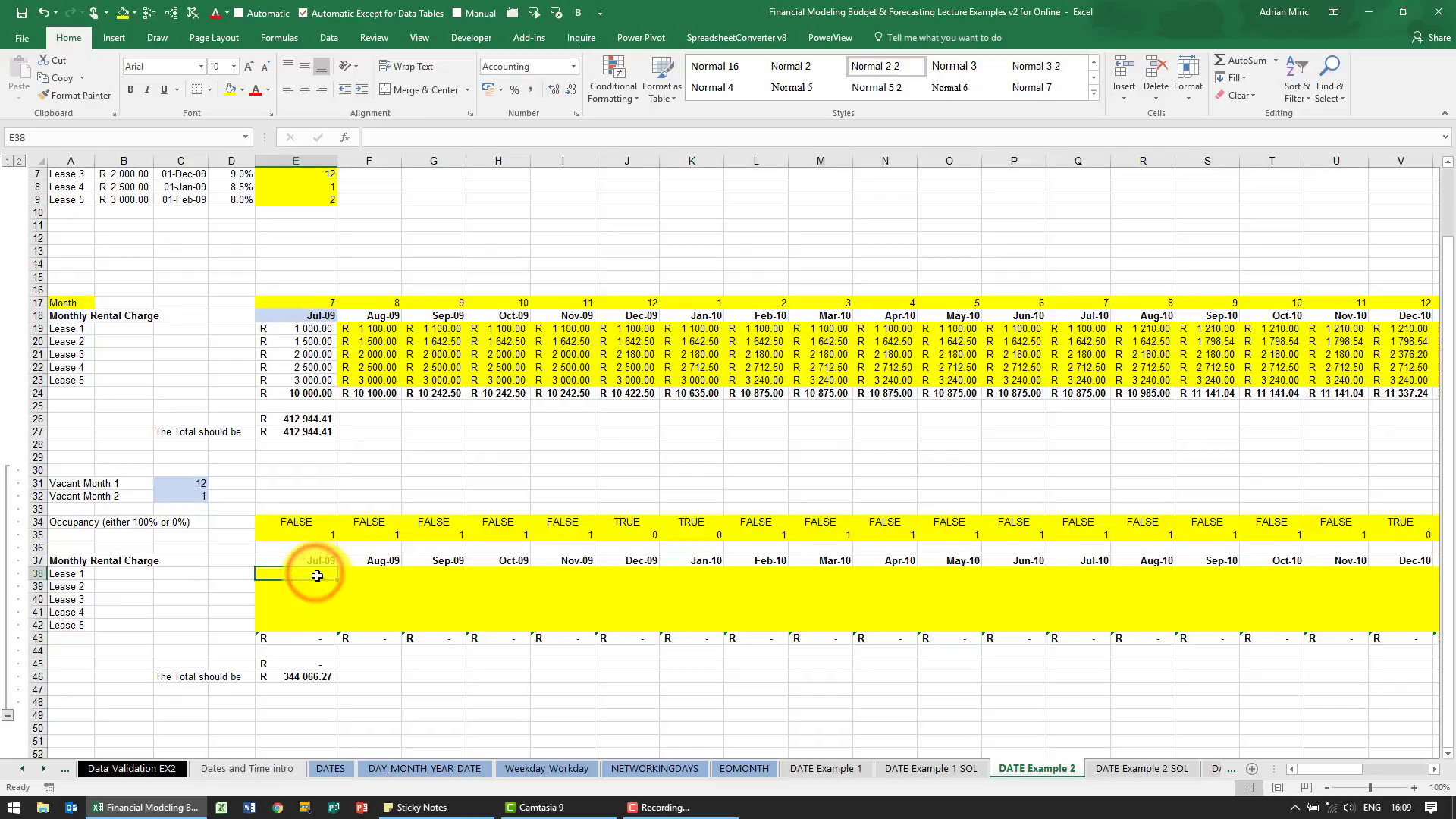
pyautogui.write('=')
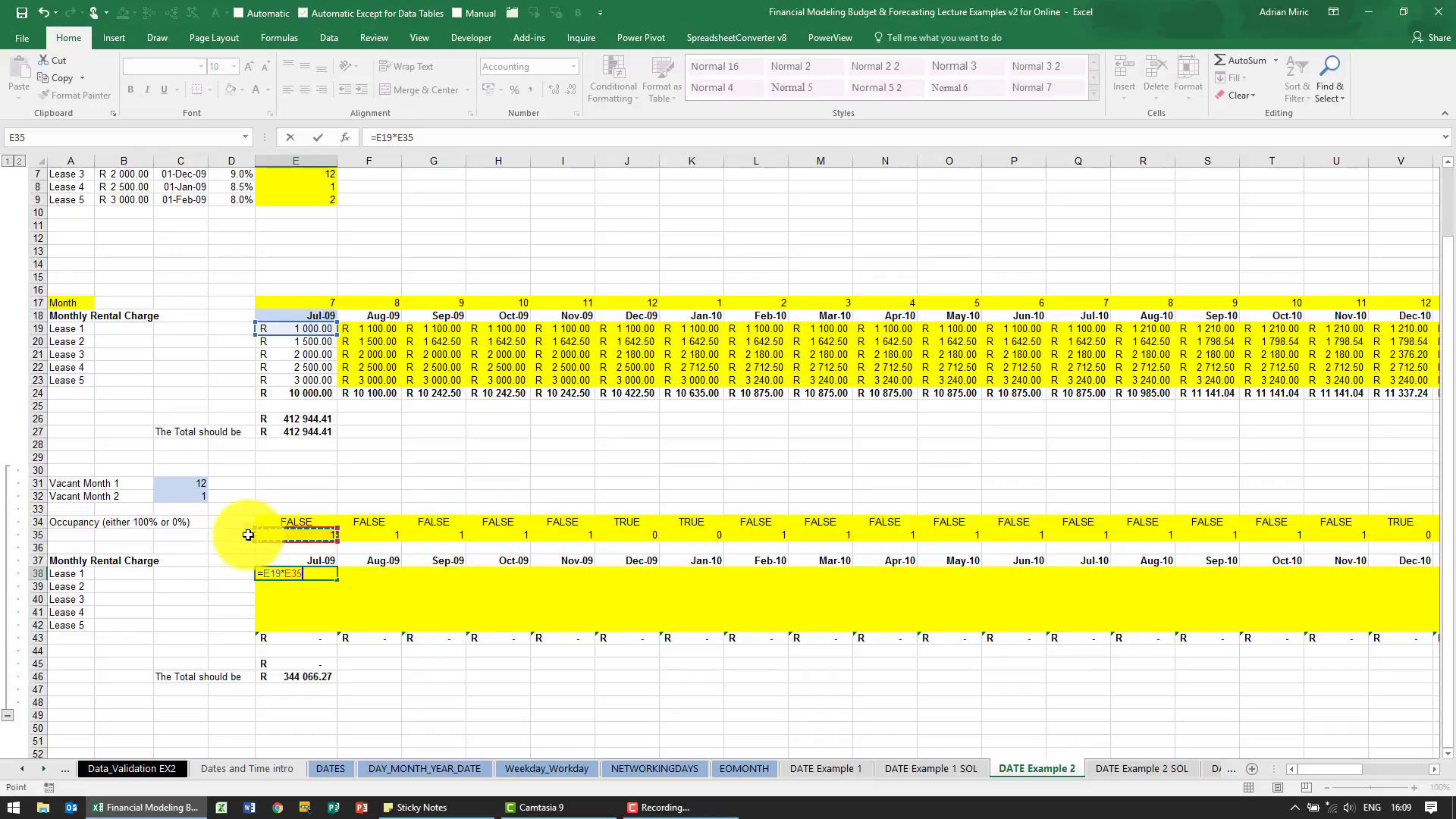
pyautogui.click(402, 137)
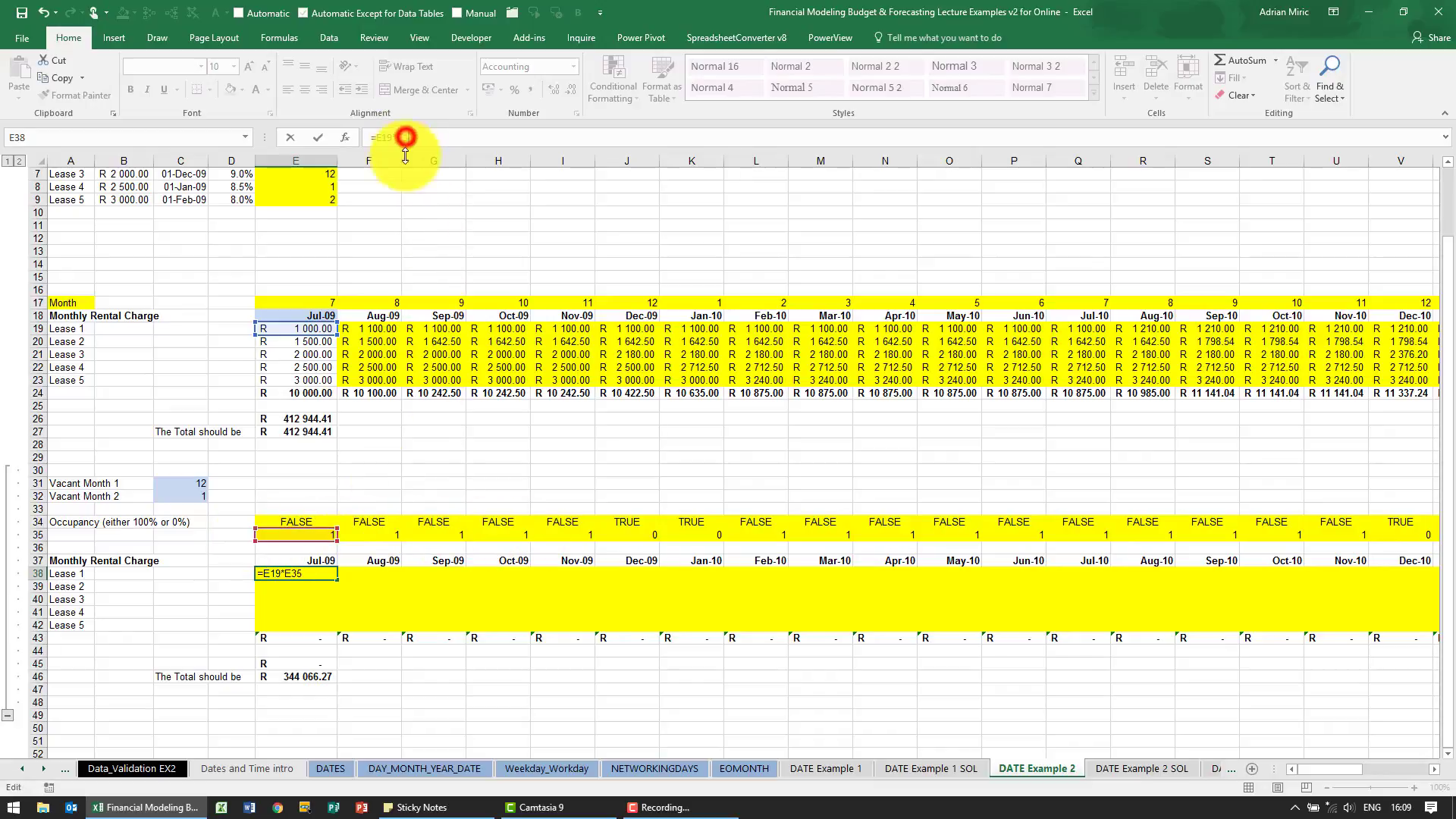
pyautogui.click(402, 138)
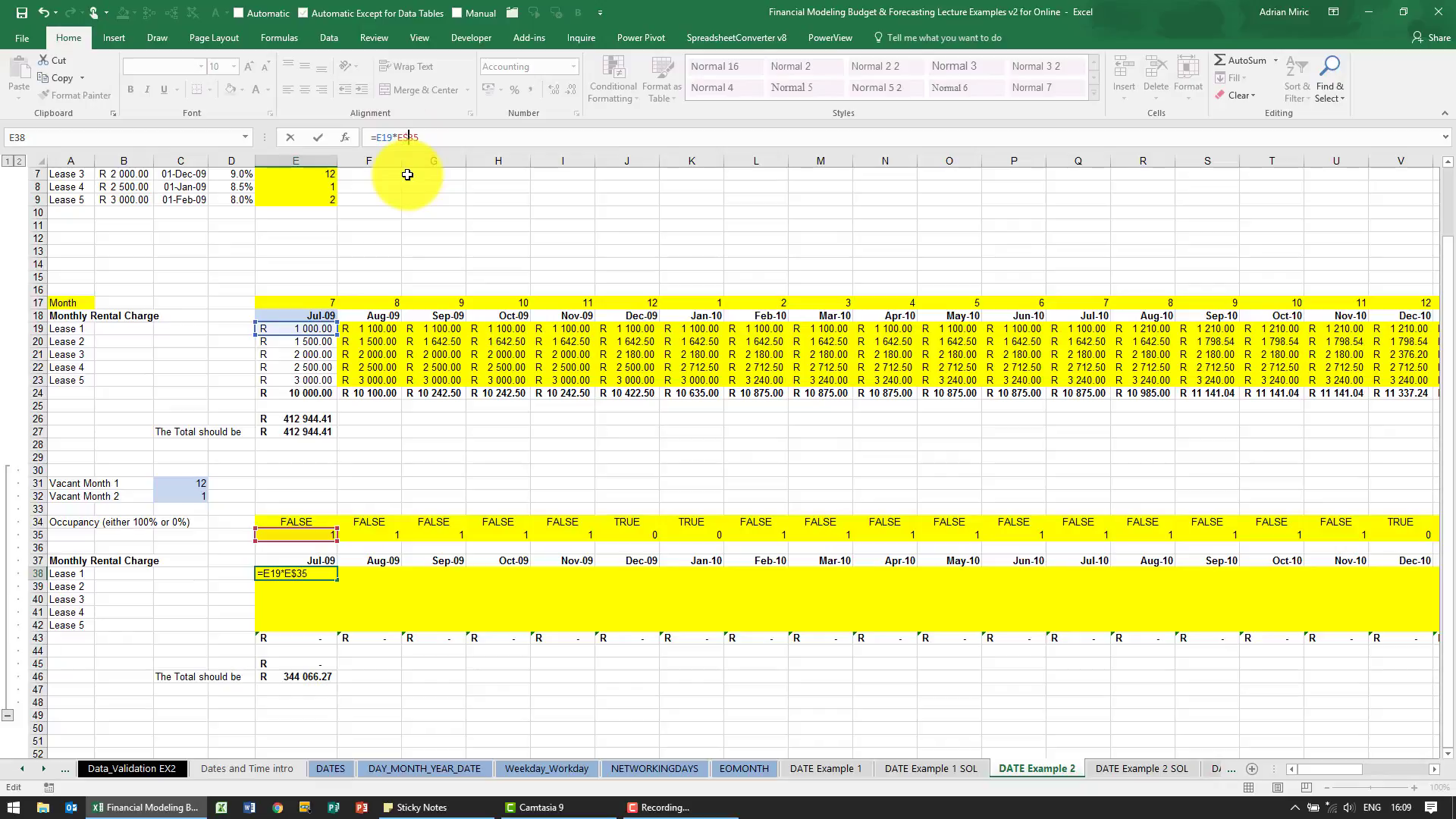
pyautogui.hotkey('ctrl', 'Return')
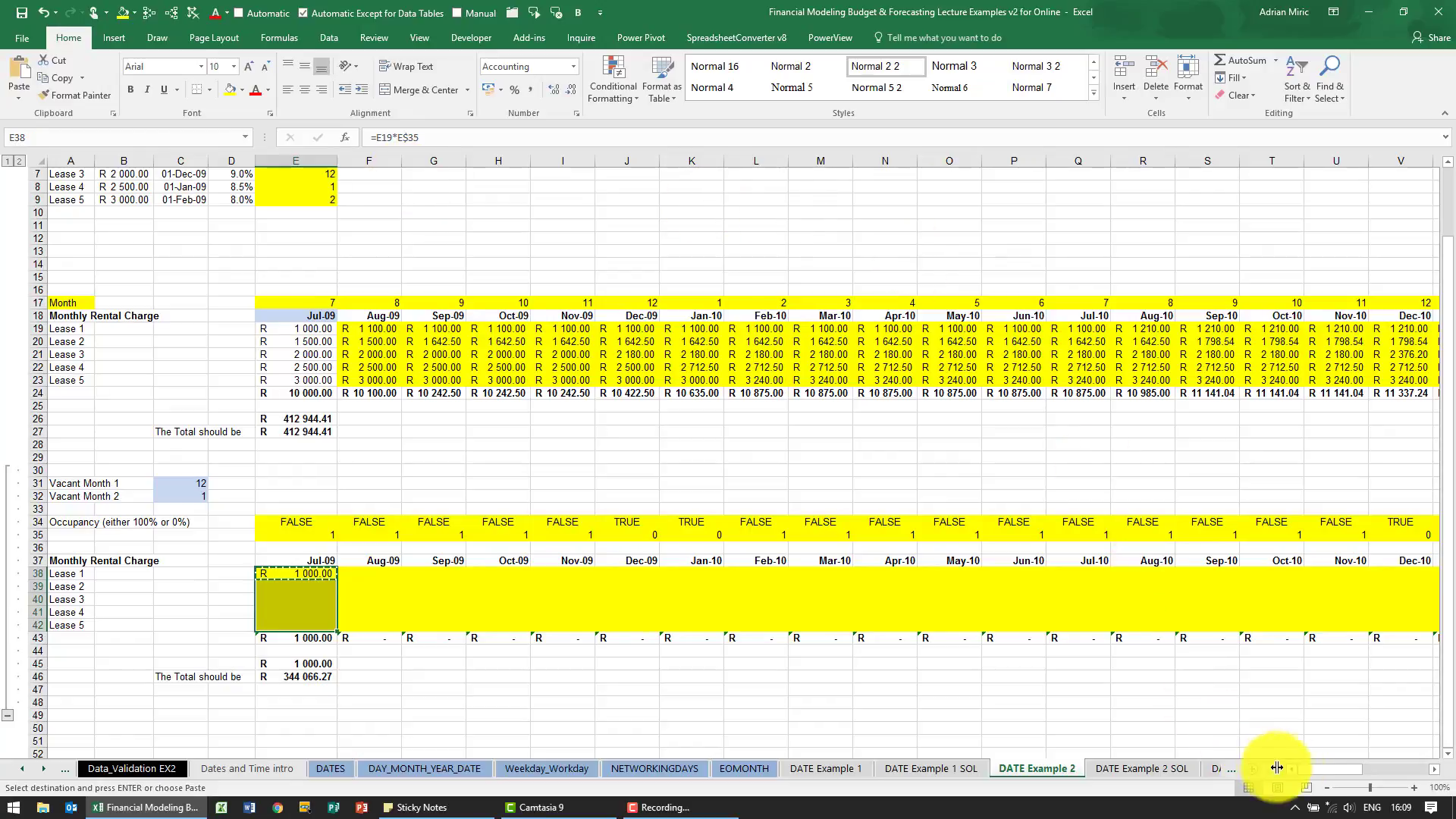
# - Copy the E38 formula down to Lease 5 and across to Jun-12
pyautogui.moveTo(1306, 774); pyautogui.dragTo(1404, 771)
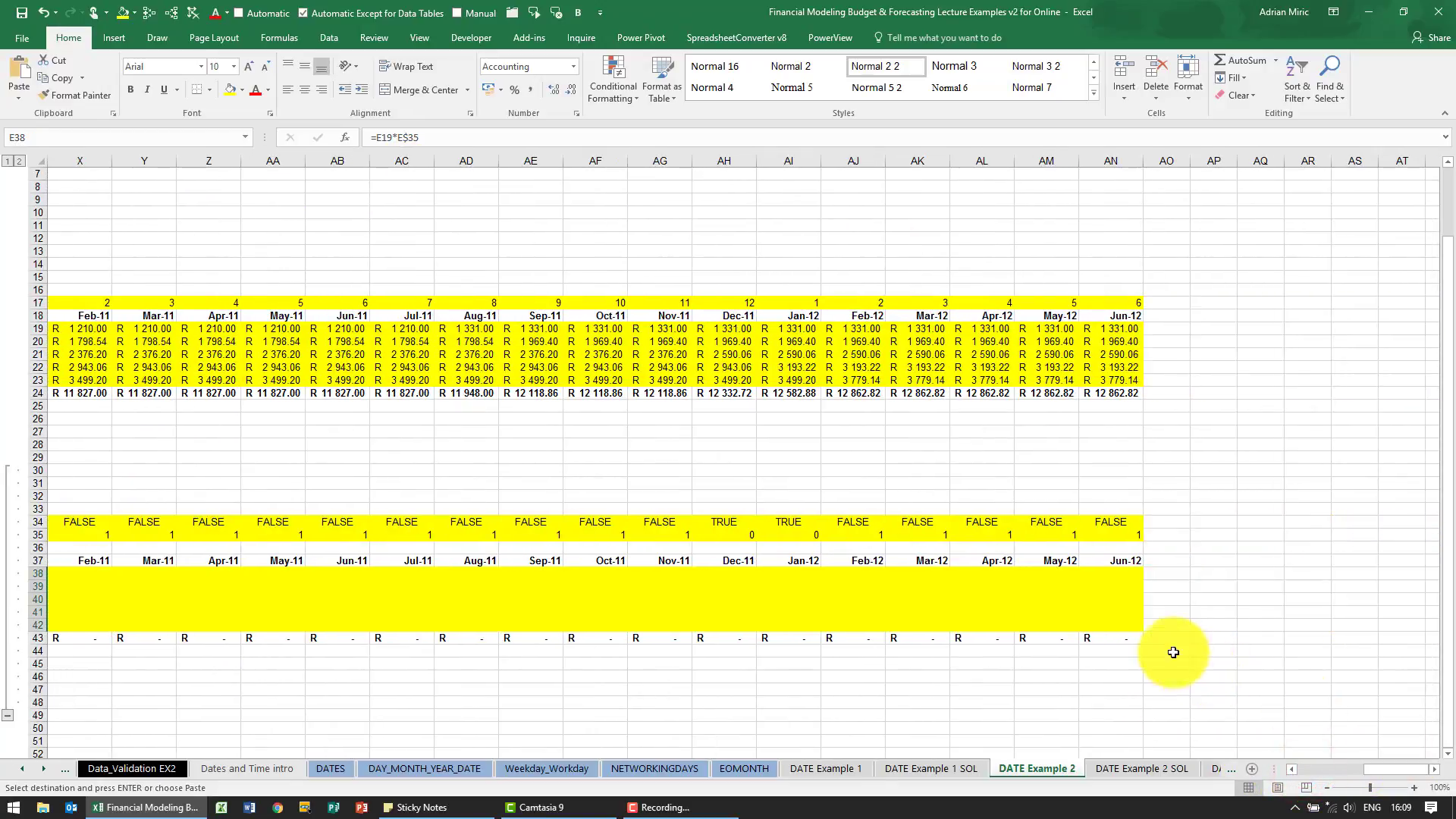
pyautogui.keyDown('shift'); pyautogui.click(1133, 631); pyautogui.keyUp('shift')
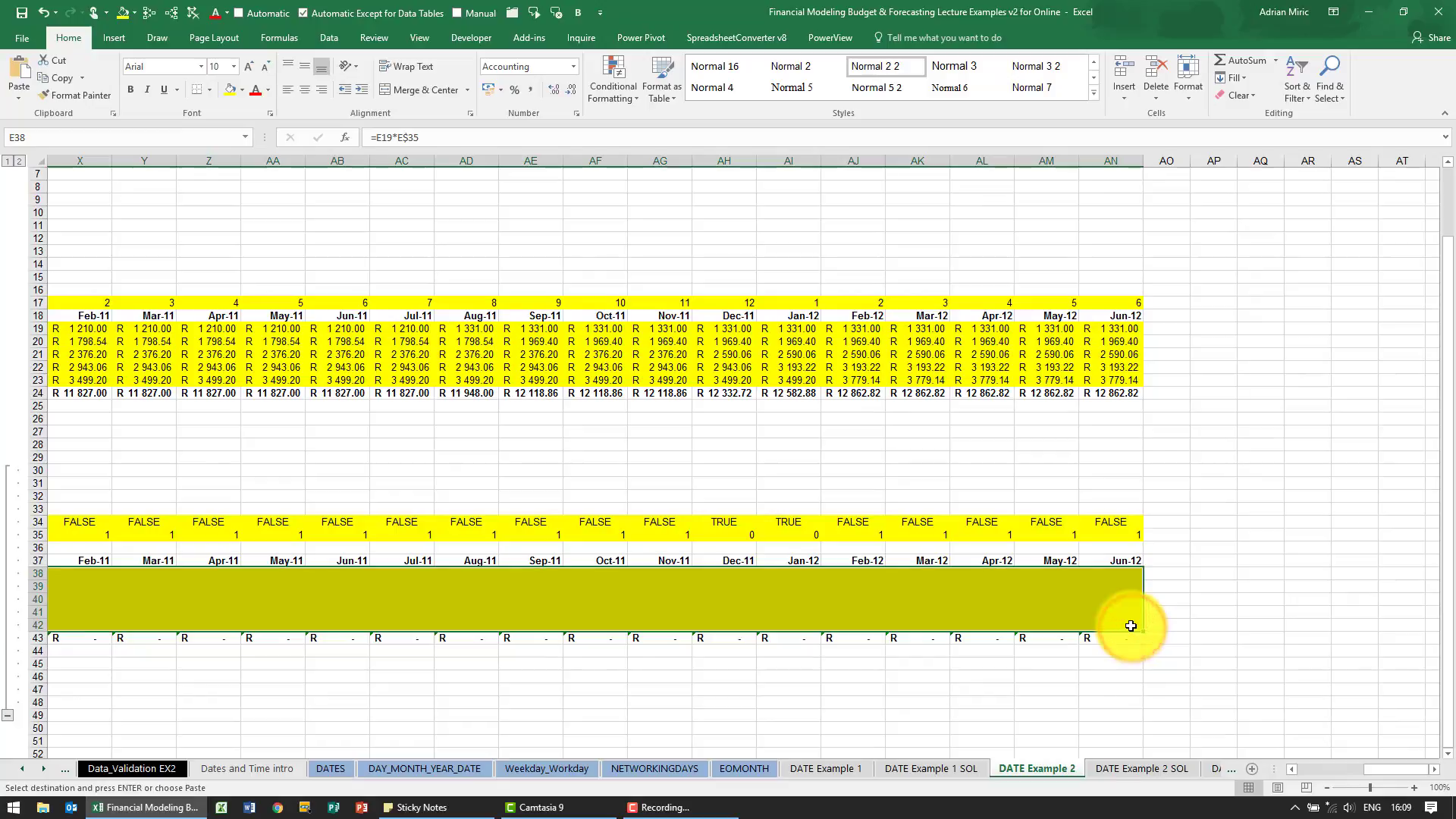
pyautogui.hotkey('ctrl', 'v')
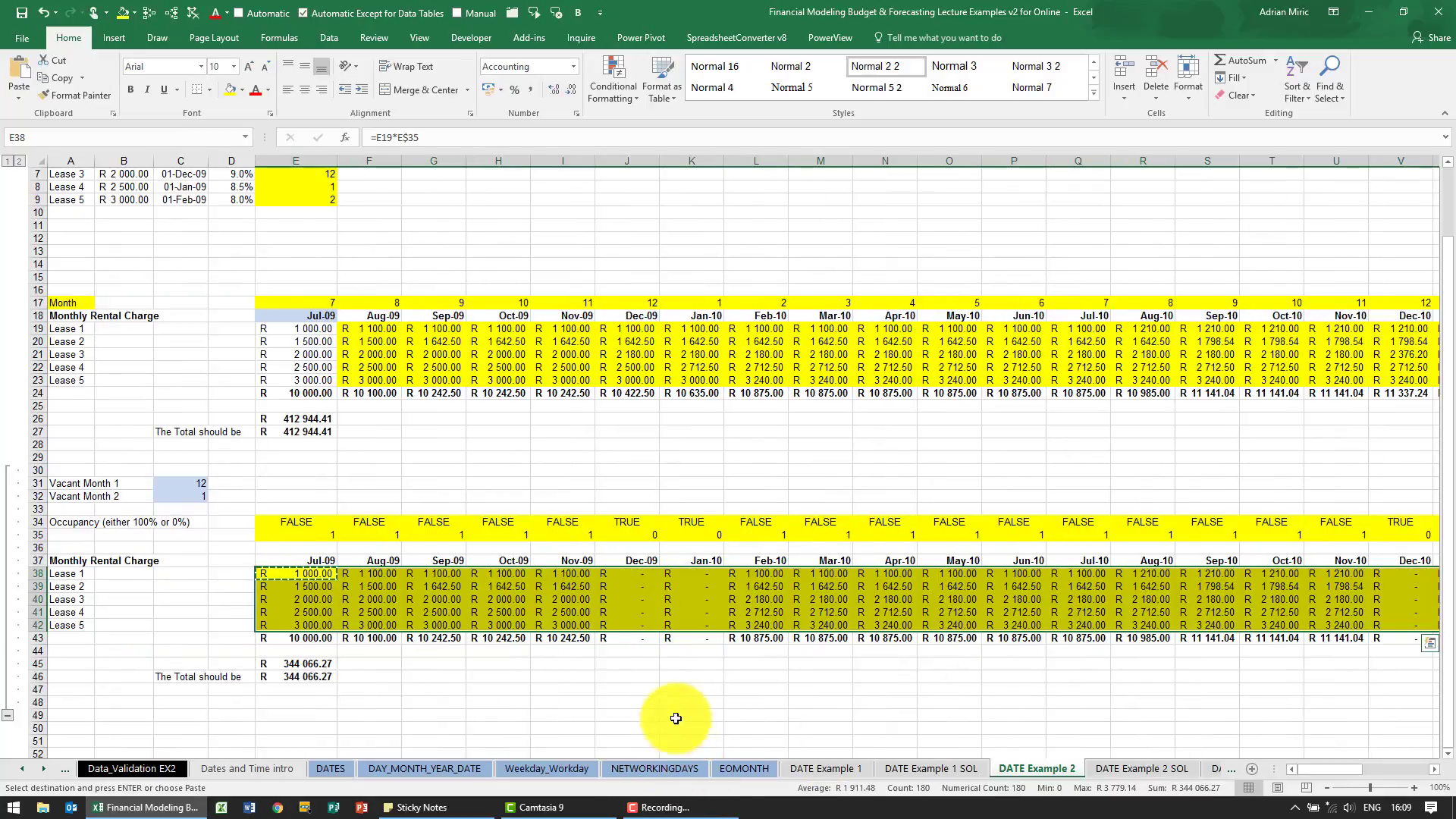